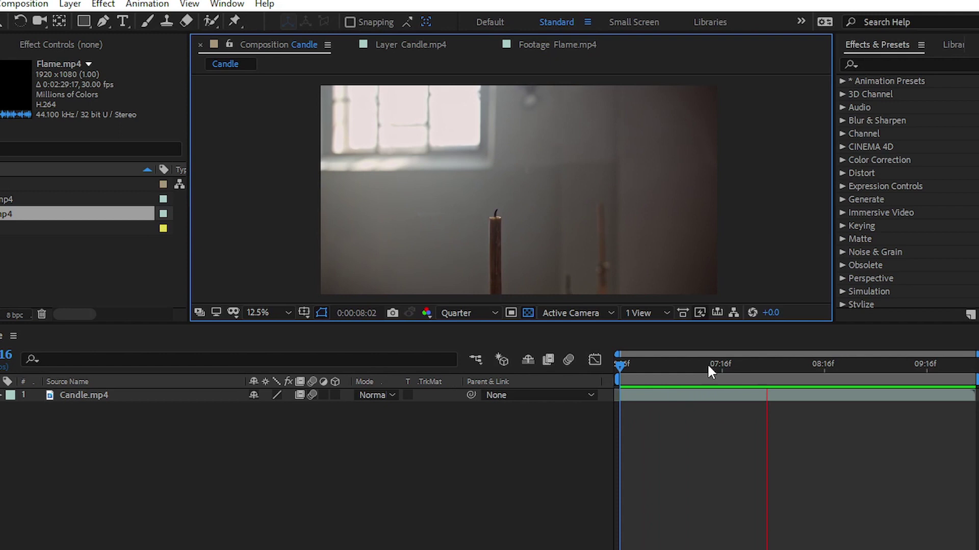
Step: Move the Candle composition's current-time indicator to 0:00:06:16
click(709, 363)
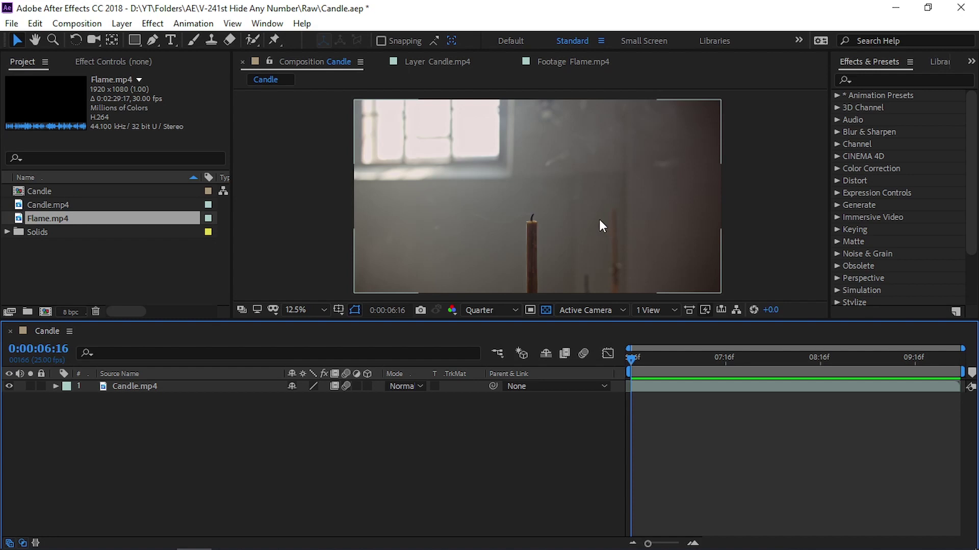
Step: Show the Tracker panel, select Candle.mp4 and start a Track Motion on it
click(266, 23)
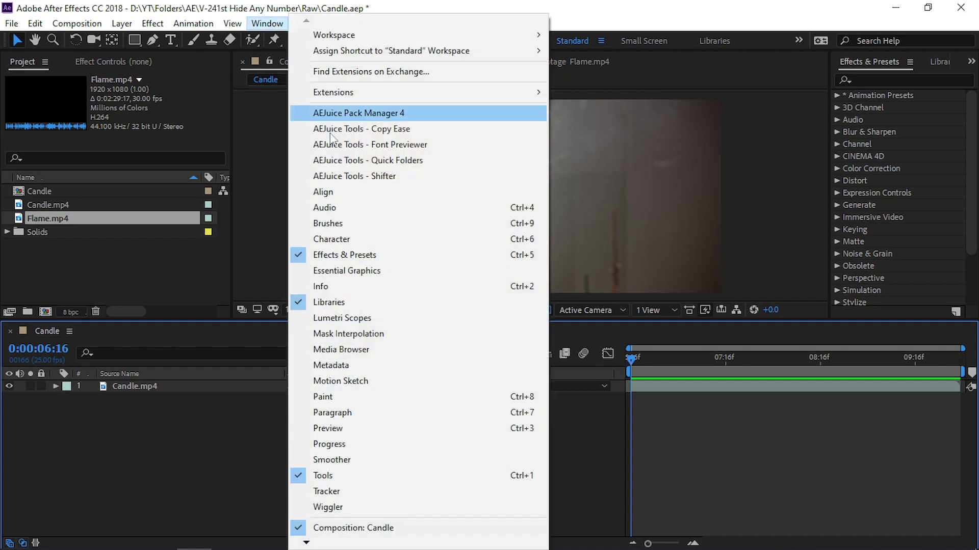
click(329, 492)
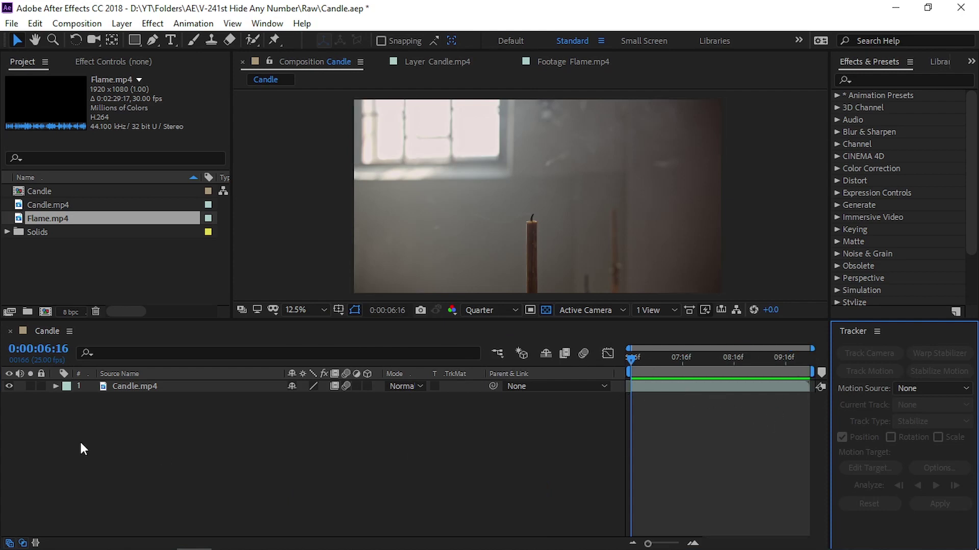
click(132, 386)
click(23, 544)
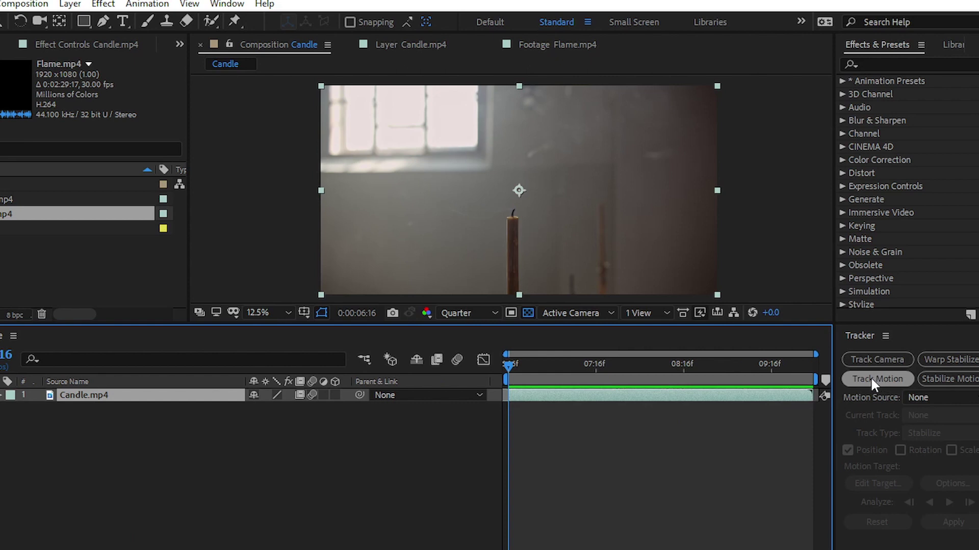
click(873, 379)
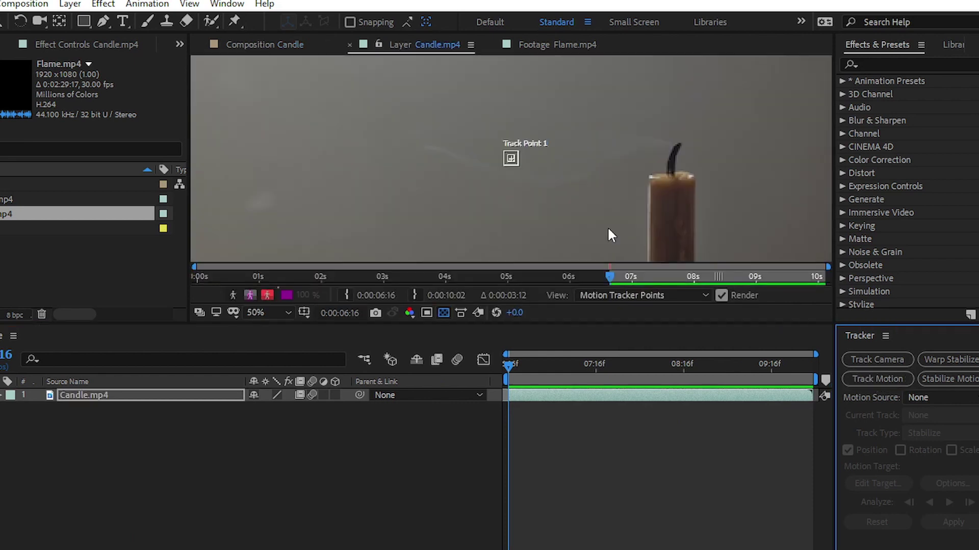
Step: Place Track Point 1 on the candle wick and enlarge its search and feature regions
drag(406, 159, 741, 194)
drag(782, 231, 812, 258)
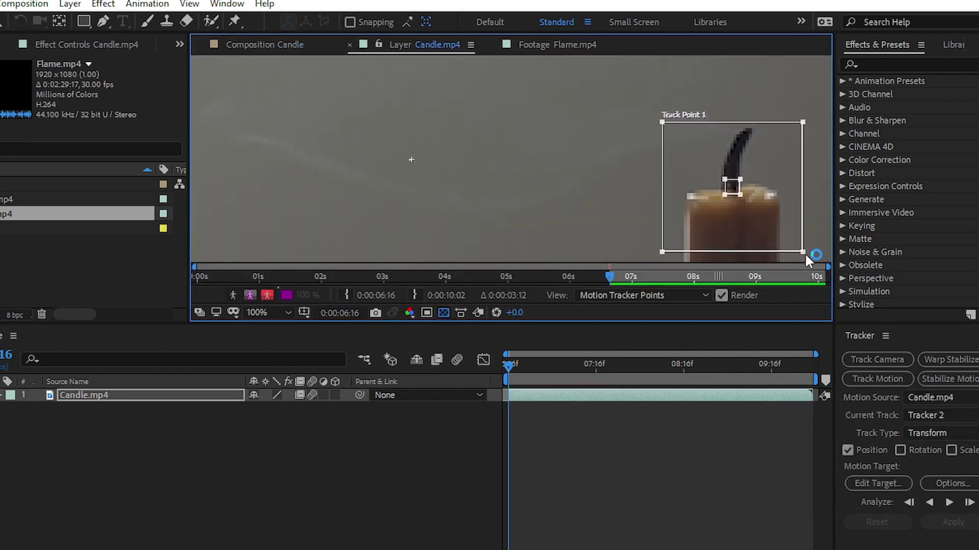
drag(740, 179, 743, 164)
key(comma)
key(comma)
key(comma)
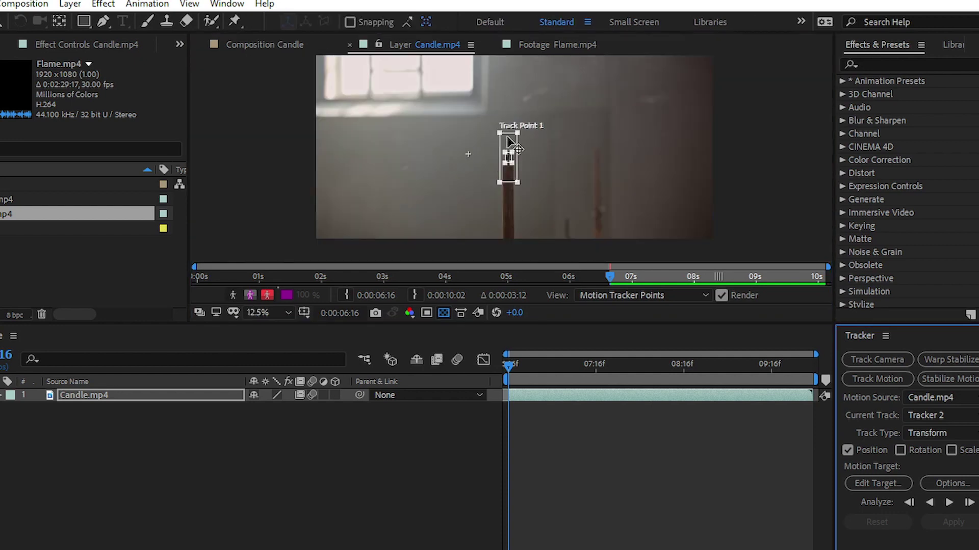
key(comma)
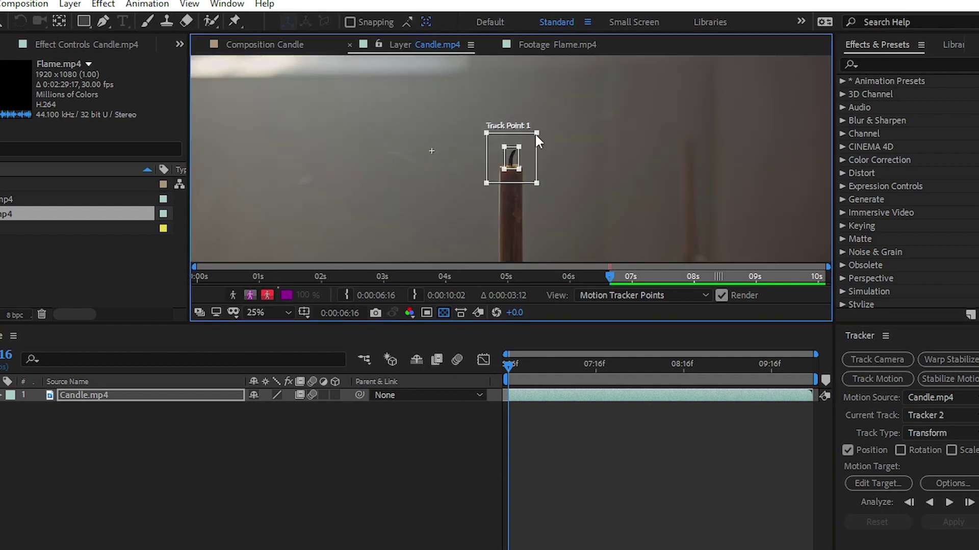
key(period)
key(period)
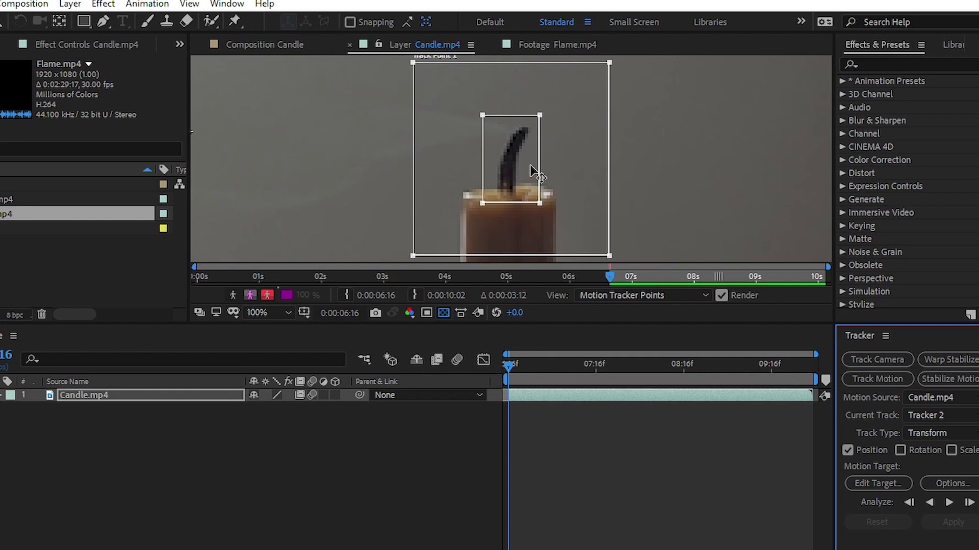
key(comma)
key(period)
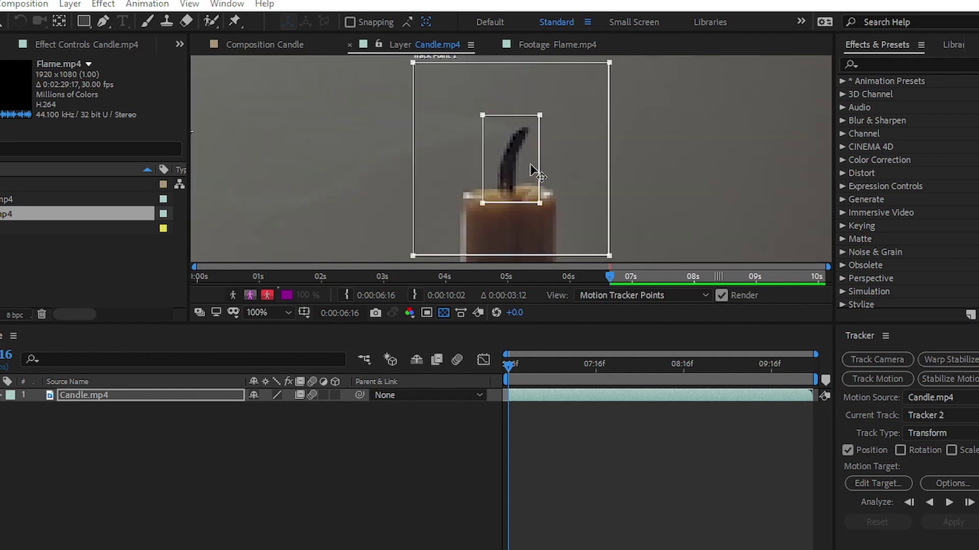
Step: Analyze Track Point 1 forward so it follows the wick to the end of the clip
click(949, 502)
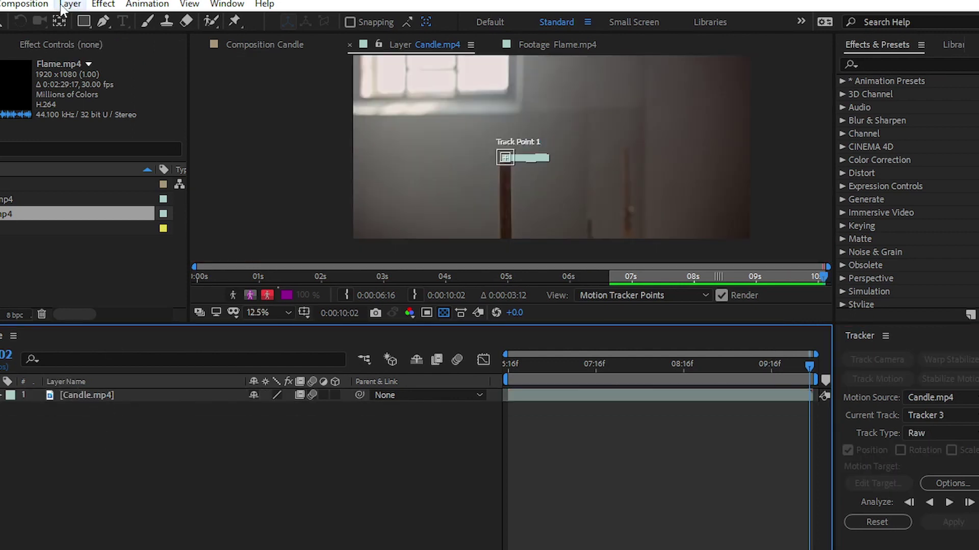
Step: Add a new null object layer, Null 3, to the Candle composition
click(69, 4)
mouse_move(76, 19)
click(347, 89)
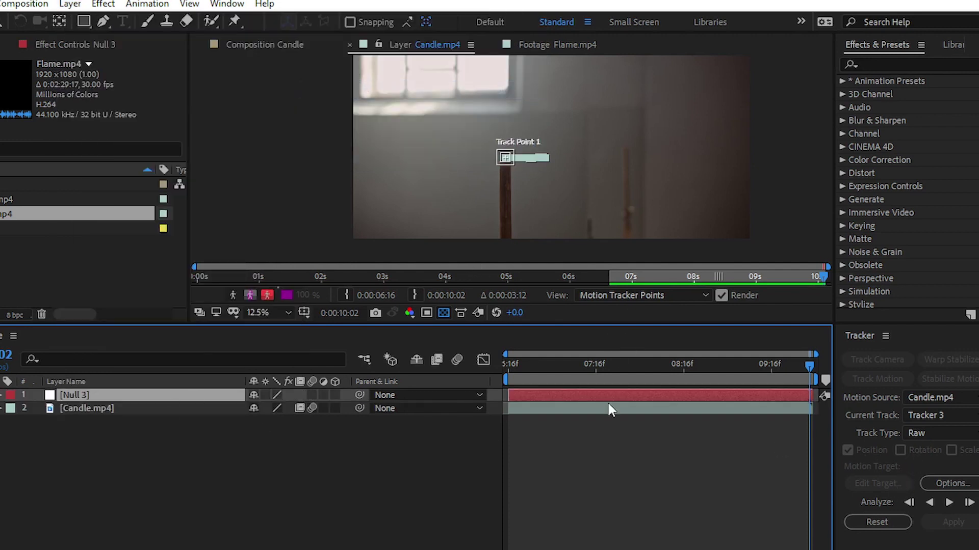
Step: Make the Candle.mp4 track a Transform track targeting Null 3 and apply it in X and Y
click(135, 410)
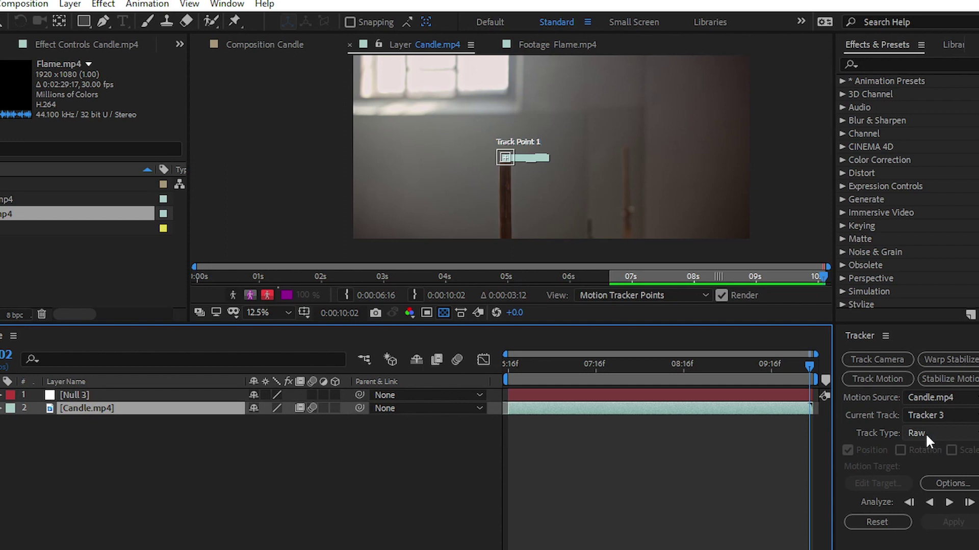
click(941, 436)
click(915, 463)
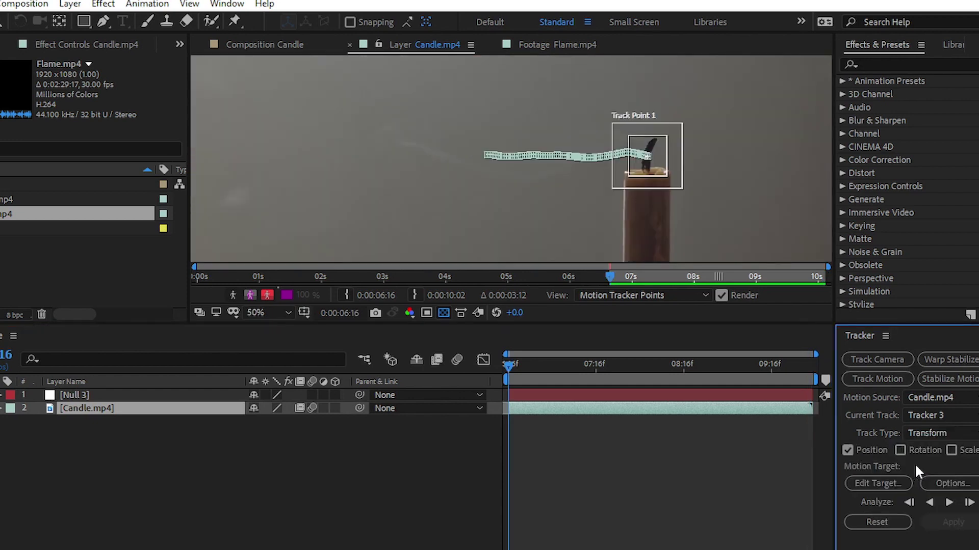
click(882, 481)
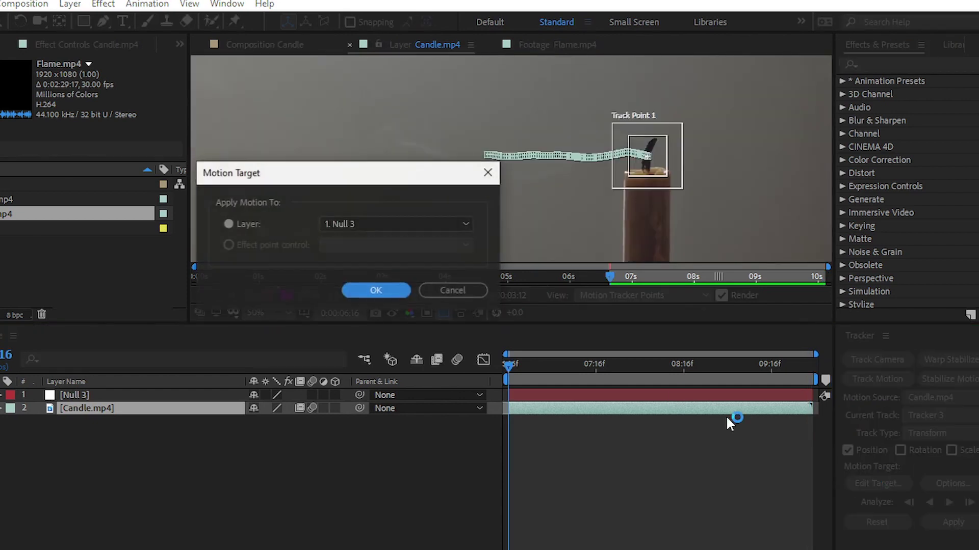
click(377, 226)
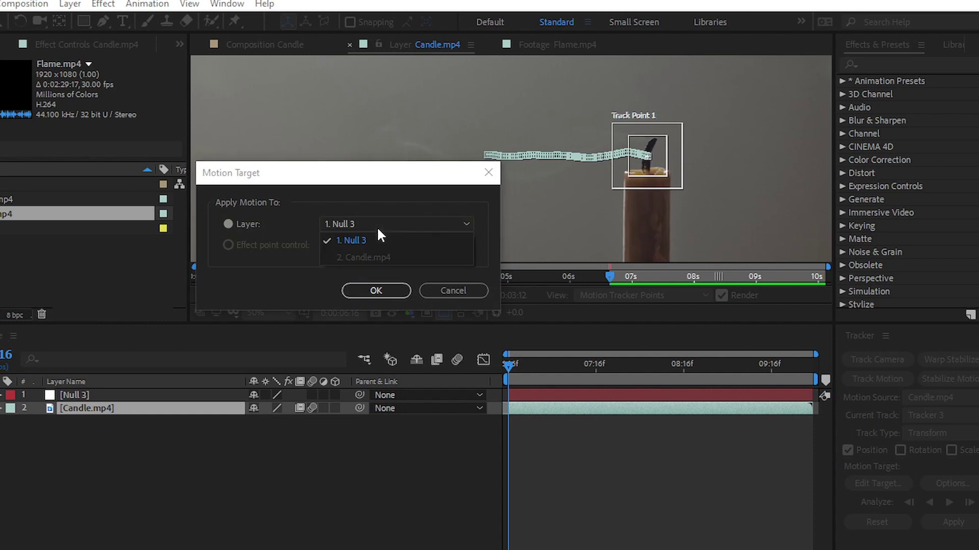
click(366, 243)
click(370, 293)
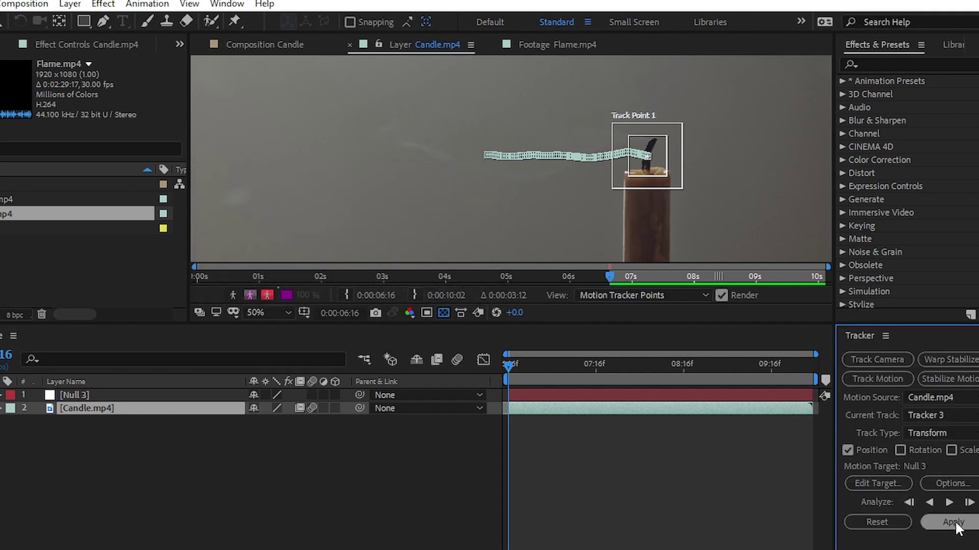
click(953, 522)
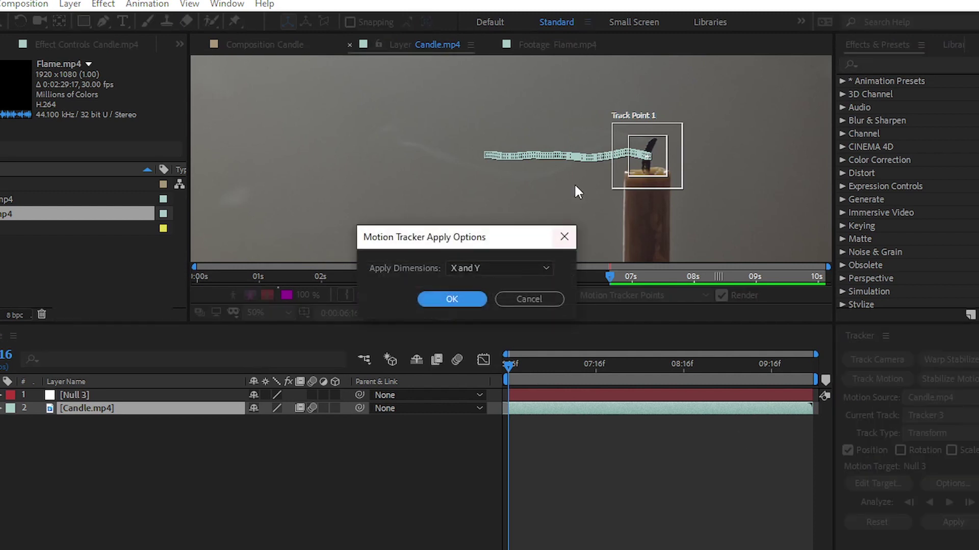
click(451, 300)
scroll(525, 191, down, 3)
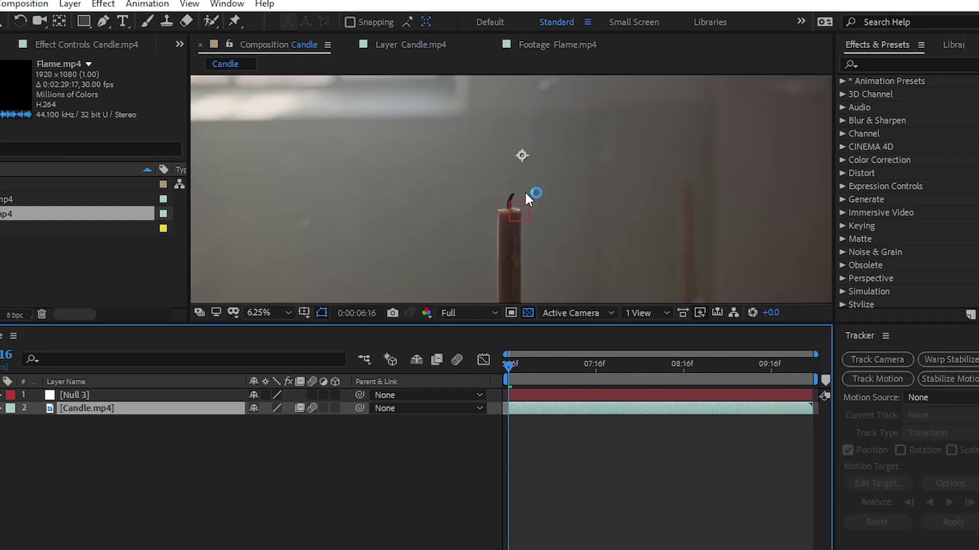
scroll(642, 221, up, 1)
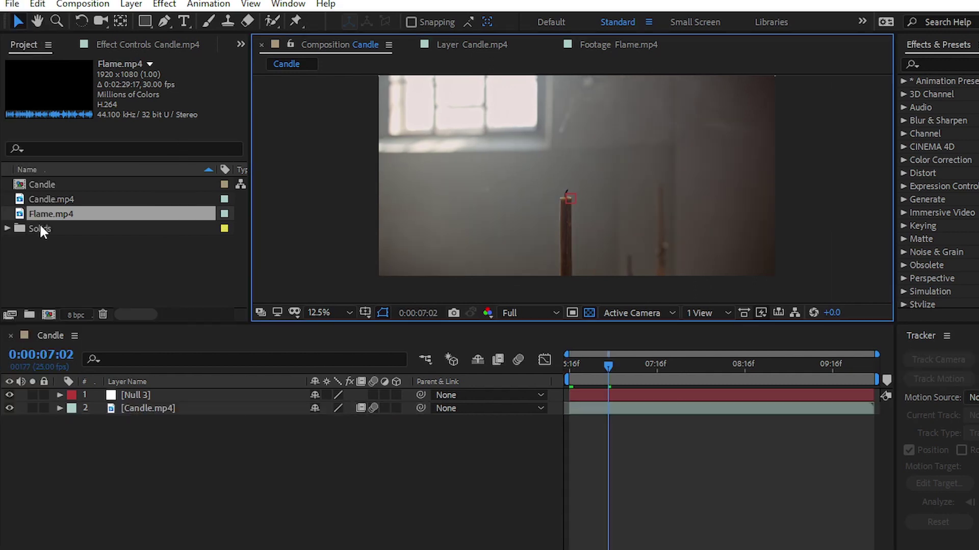
Step: Add Flame.mp4 to the Candle composition and set its blending mode to Screen
drag(41, 216, 123, 396)
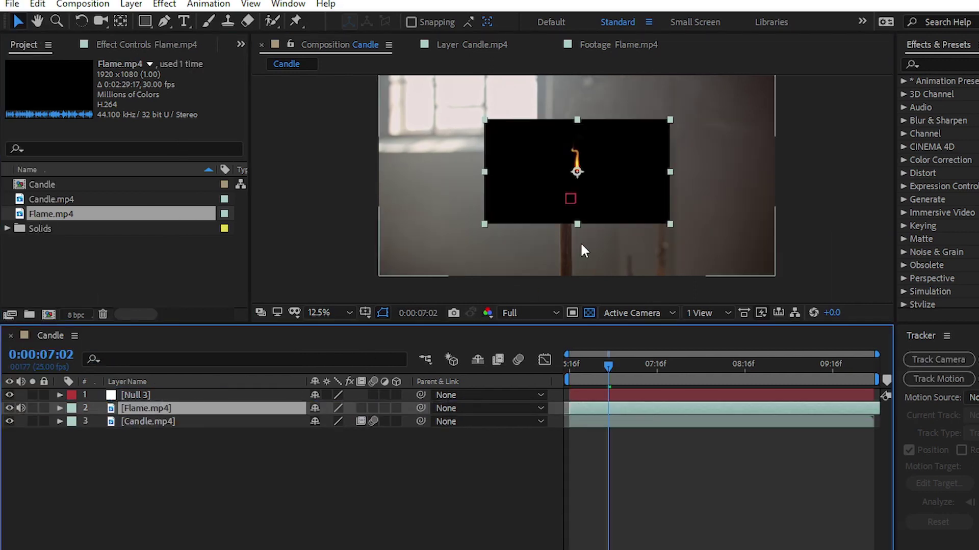
key(F4)
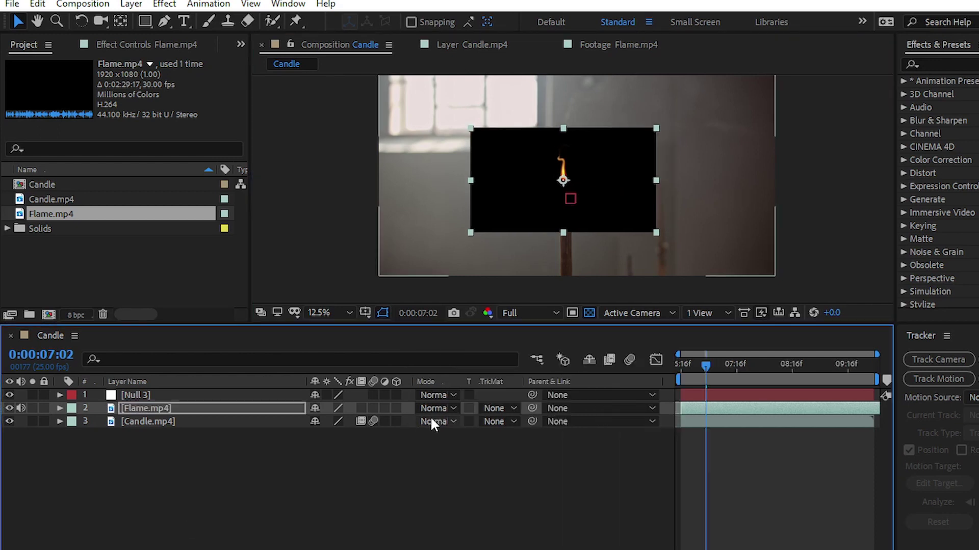
click(440, 408)
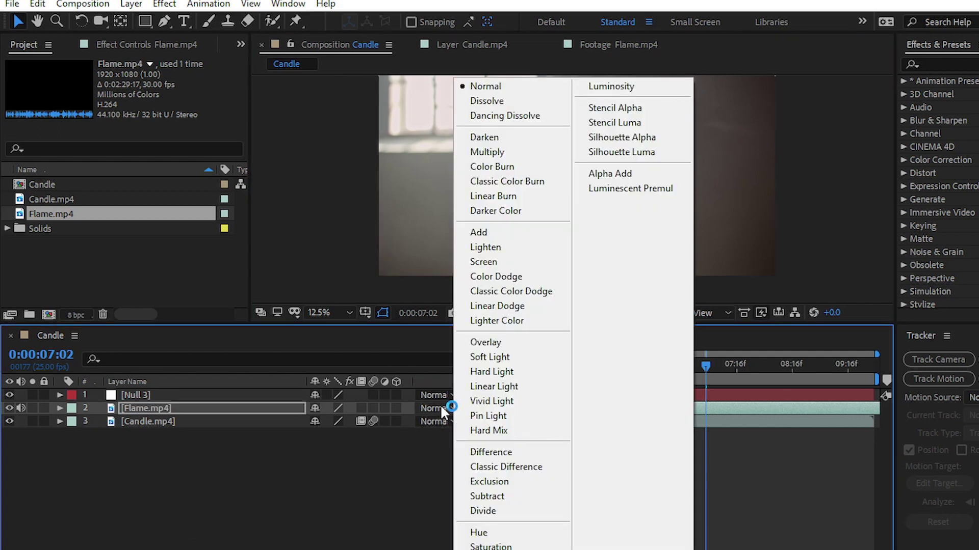
click(485, 262)
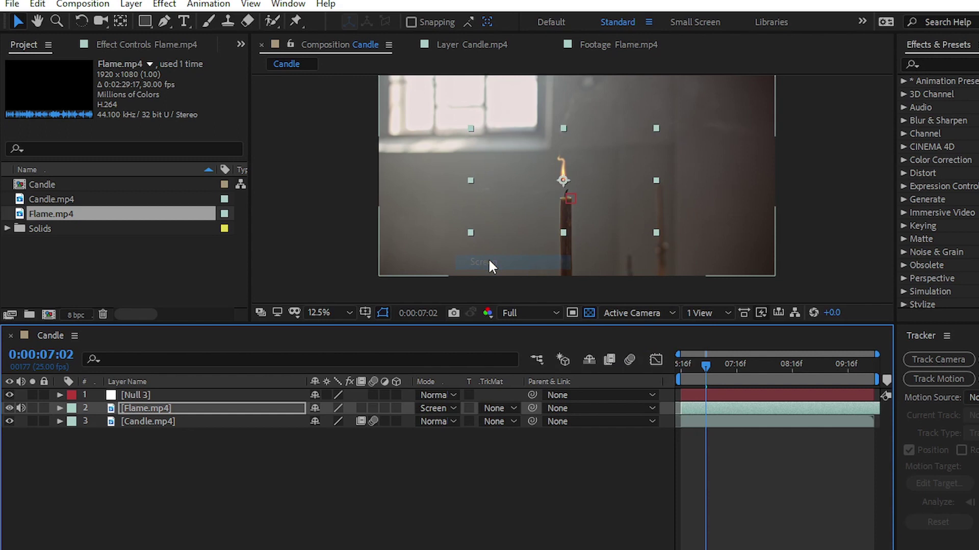
Step: Move the flame down onto the wick and preview from the start of the tracked section
scroll(595, 179, up, 4)
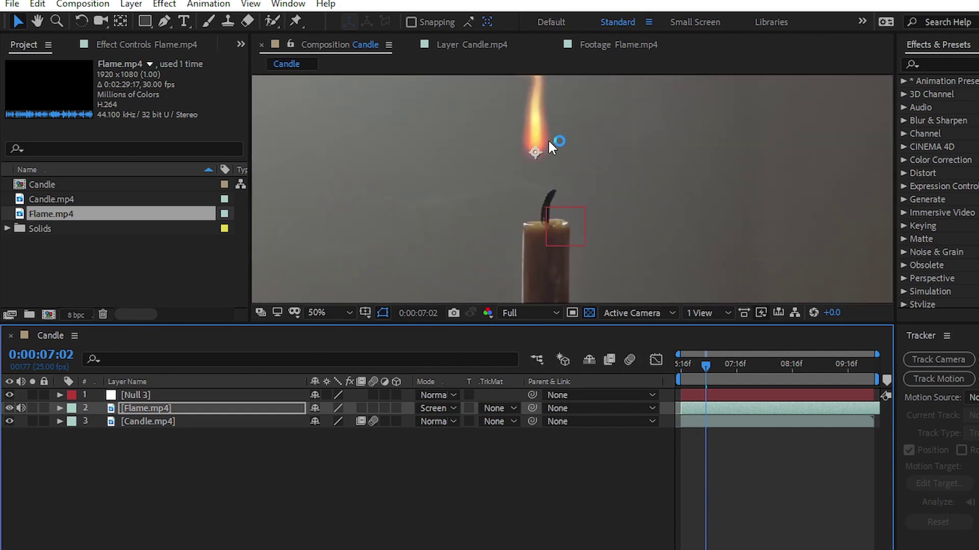
drag(548, 140, 557, 202)
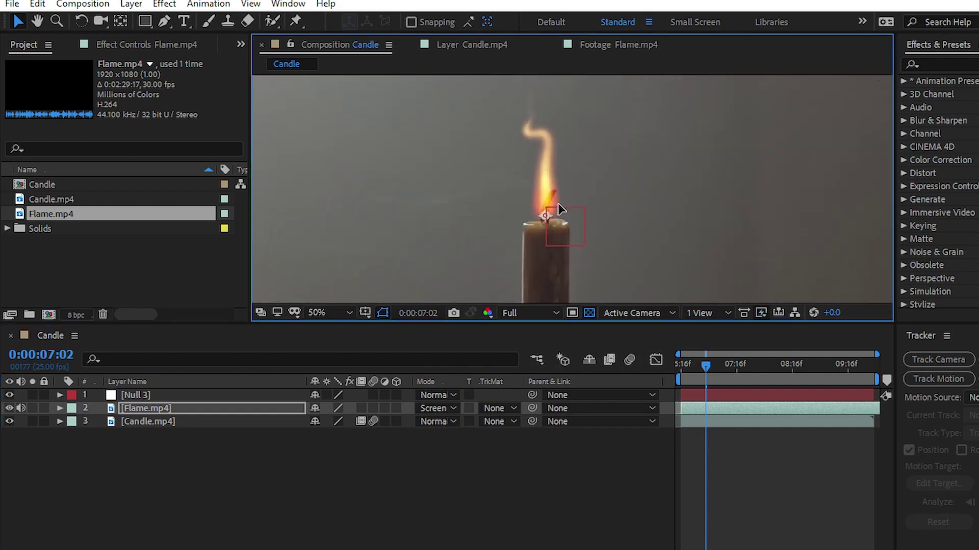
scroll(557, 203, down, 2)
scroll(557, 200, up, 1)
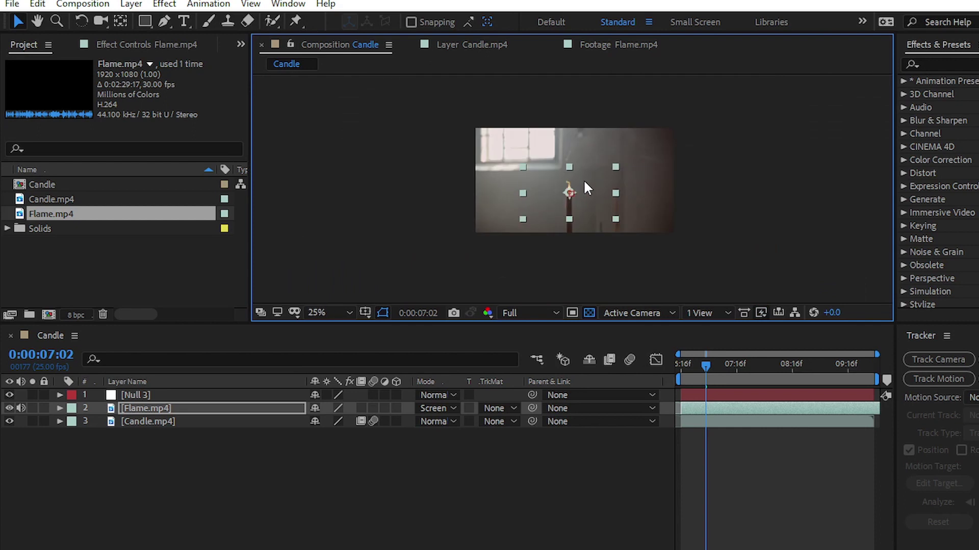
drag(704, 363, 681, 364)
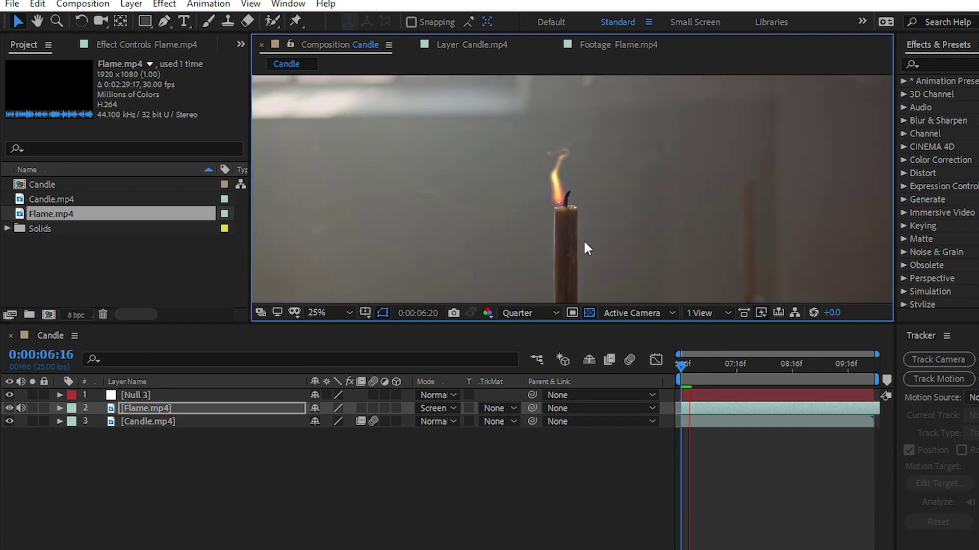
scroll(583, 238, down, 1)
key(space)
scroll(576, 208, up, 1)
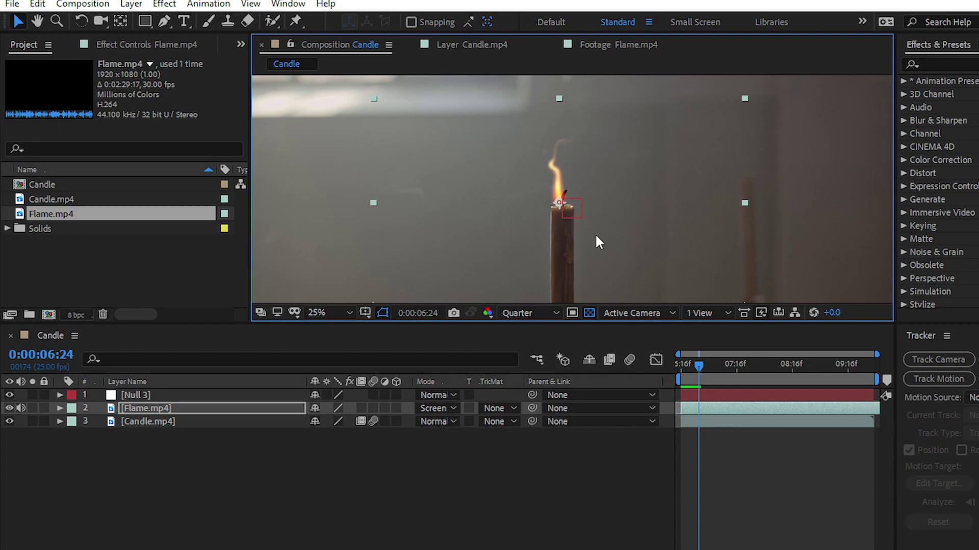
click(664, 365)
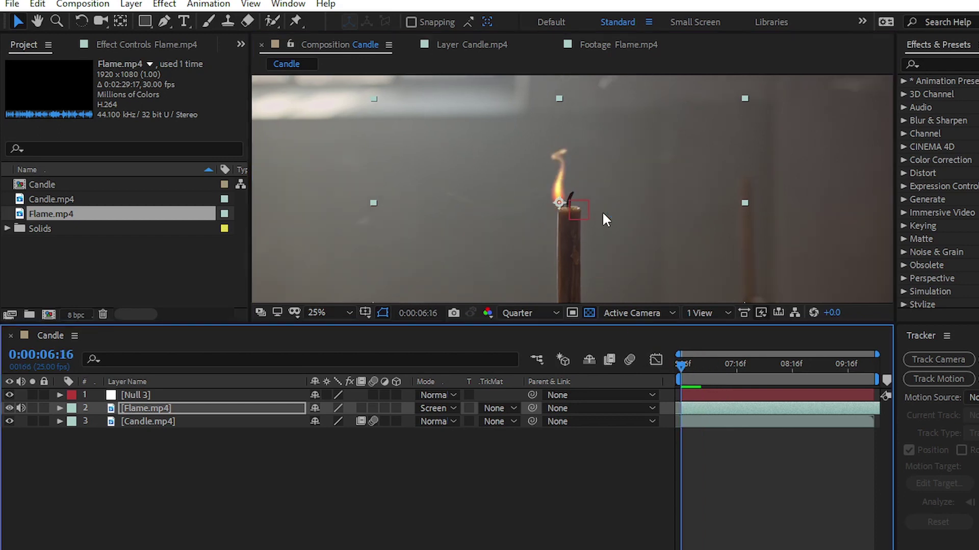
Step: Parent Flame.mp4 to Null 3, then unparent it and reposition it on the wick
click(176, 409)
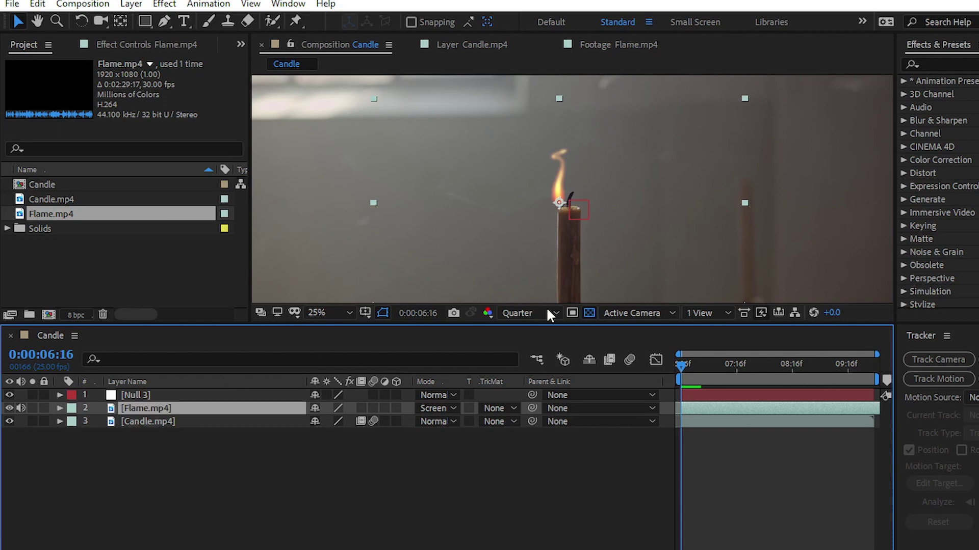
click(574, 407)
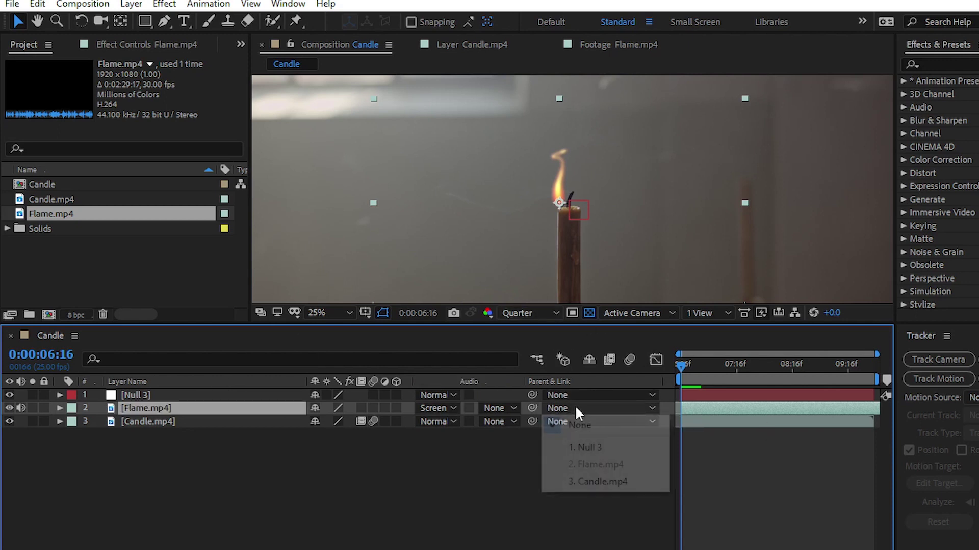
click(588, 447)
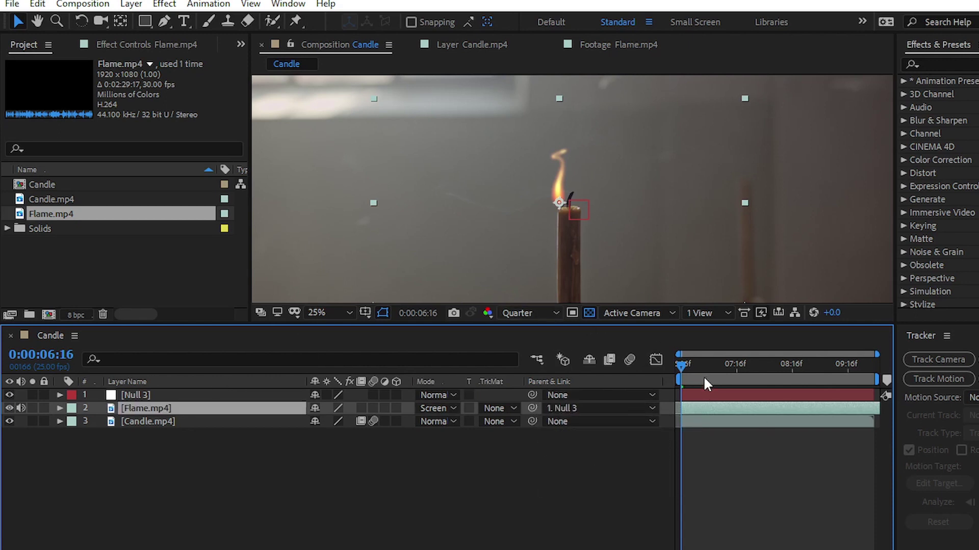
scroll(570, 176, up, 2)
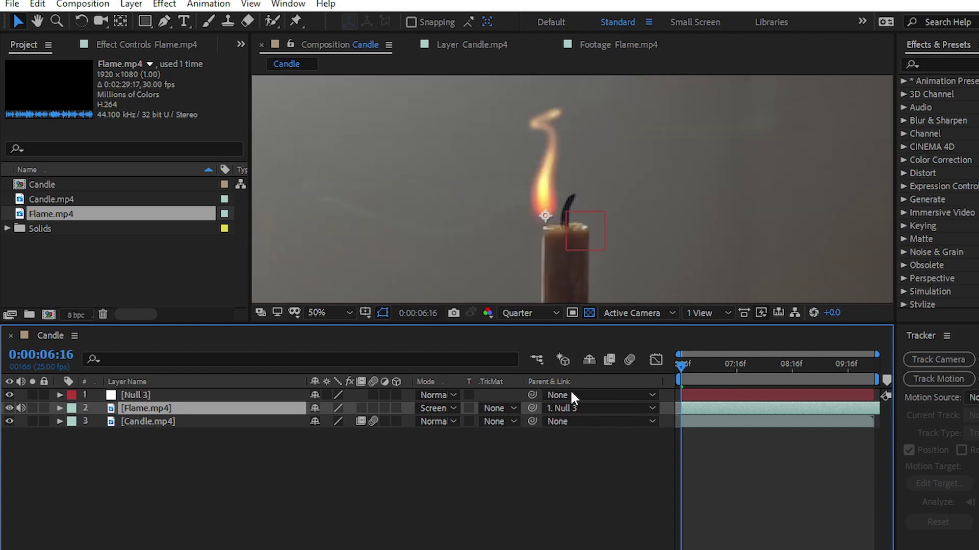
click(571, 408)
click(578, 426)
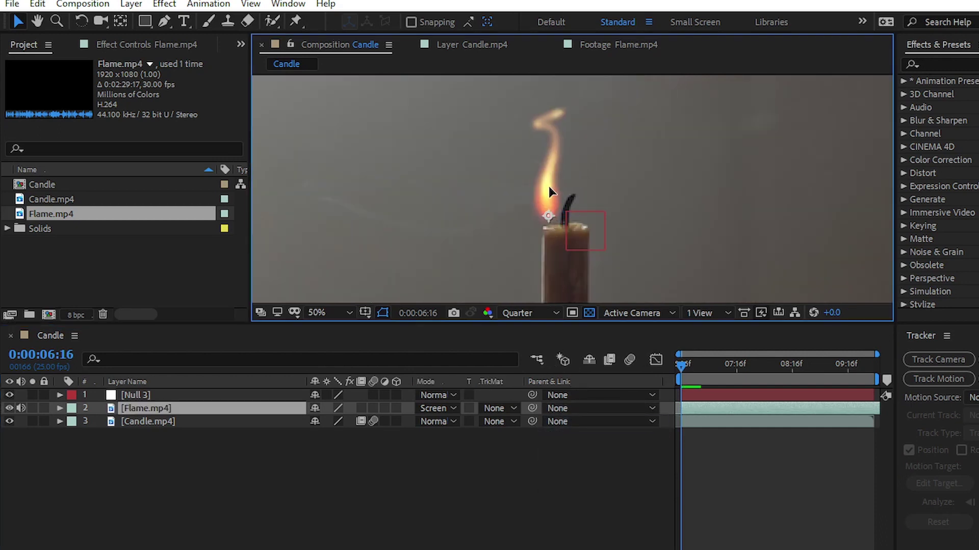
drag(549, 191, 568, 198)
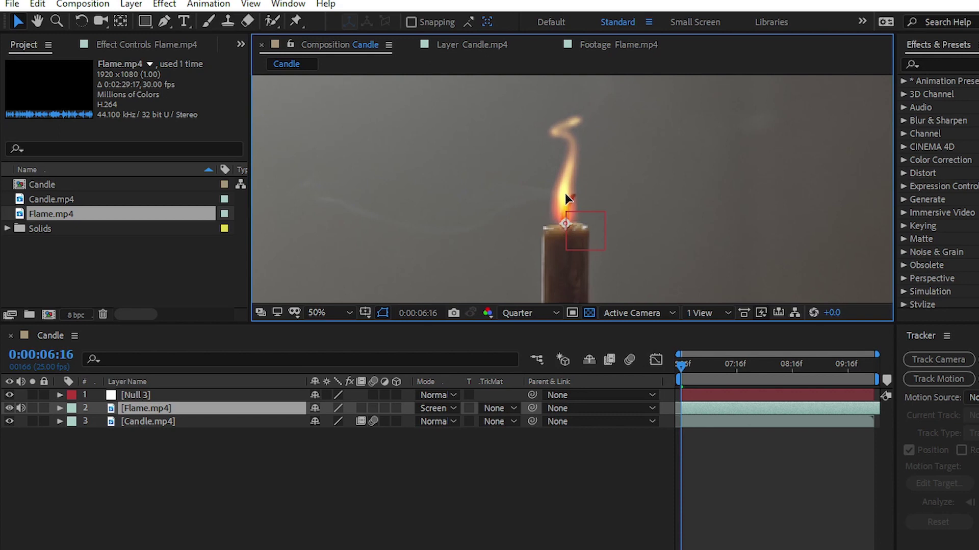
Step: Scale the flame to 82%, nudge it onto the wick, and parent it to Null 3
key(s)
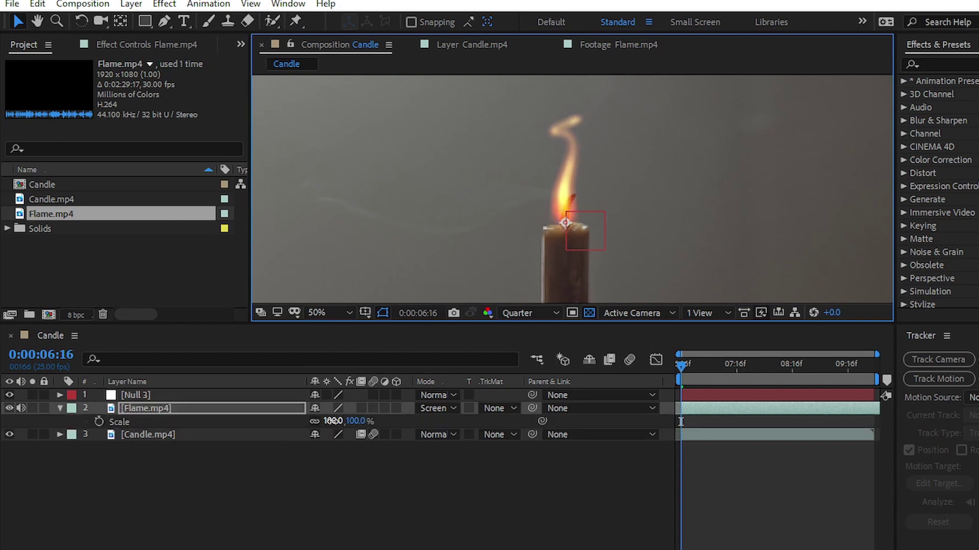
drag(332, 421, 320, 421)
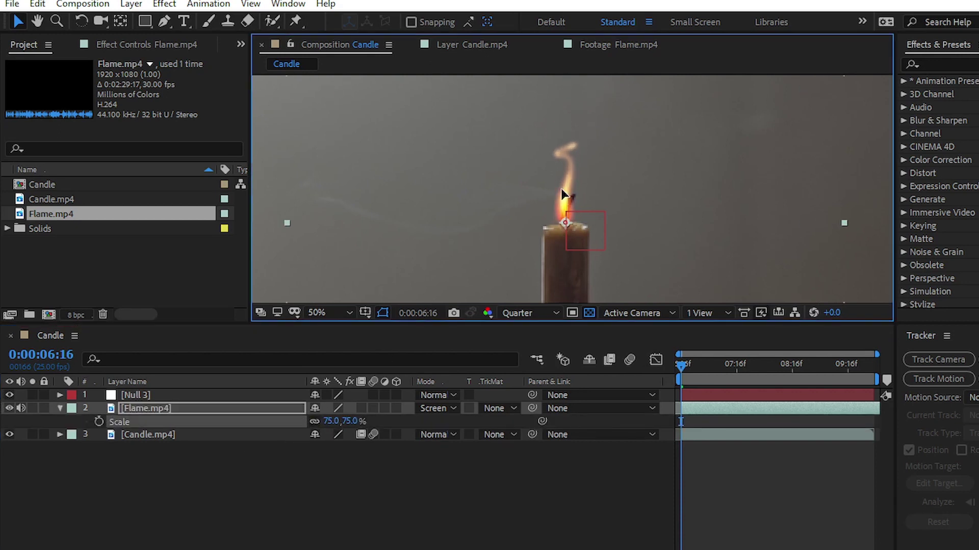
drag(563, 195, 565, 195)
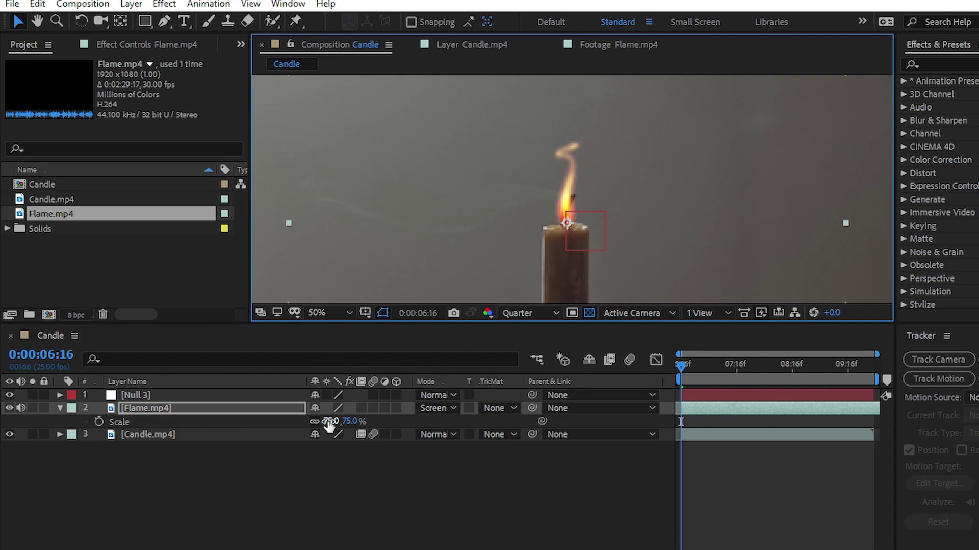
drag(330, 422, 332, 421)
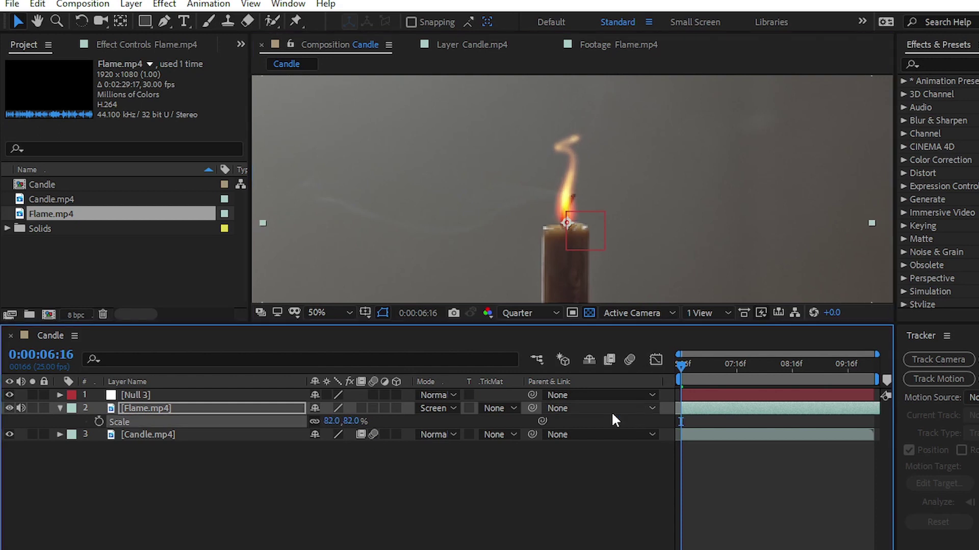
click(570, 408)
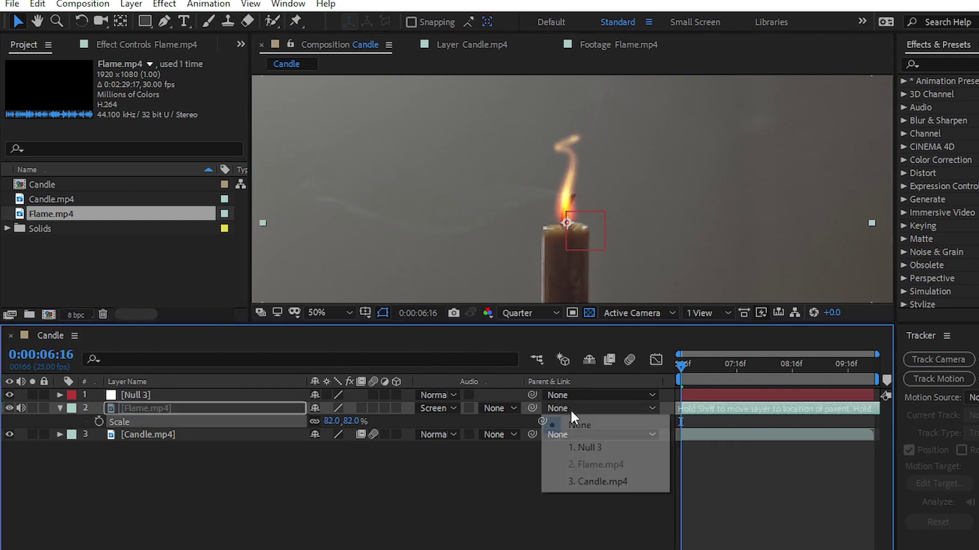
click(571, 448)
scroll(599, 168, down, 4)
click(332, 240)
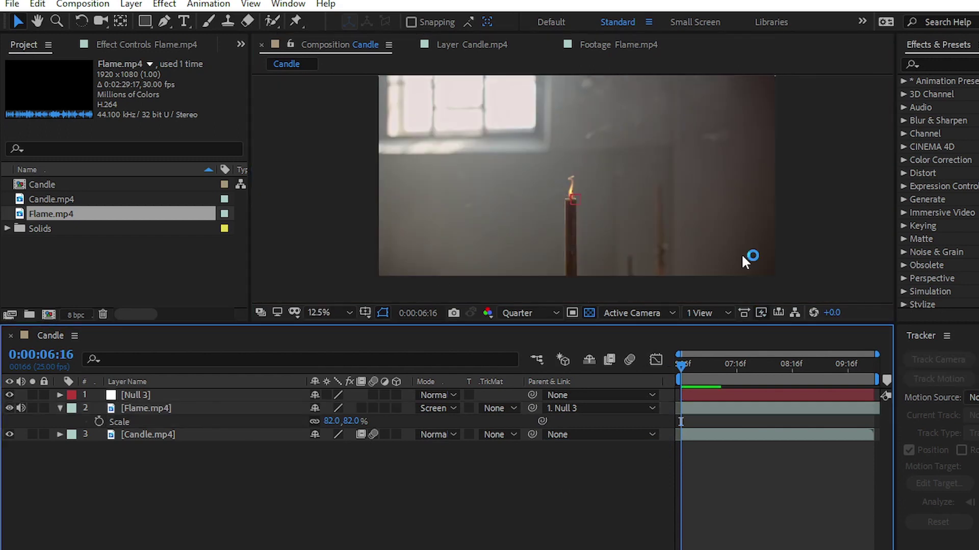
key(space)
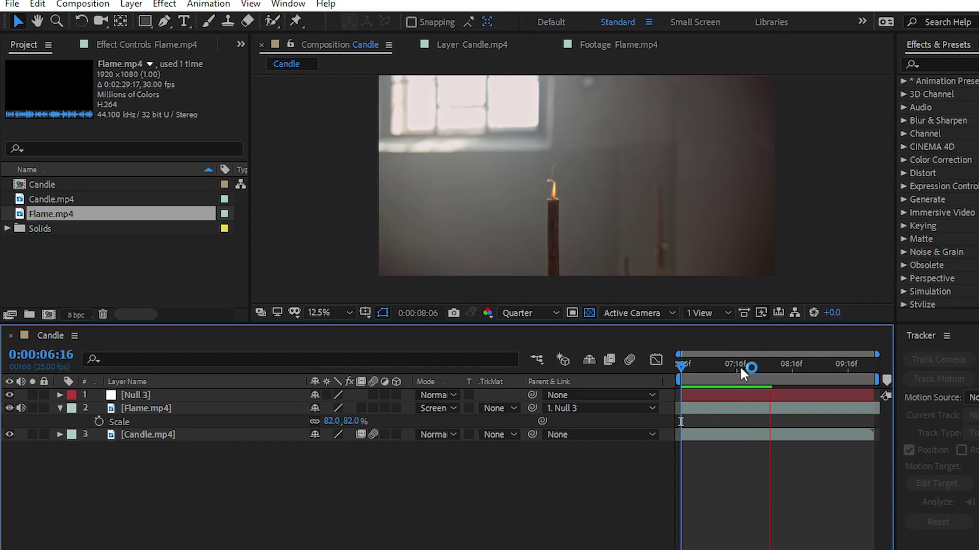
click(542, 185)
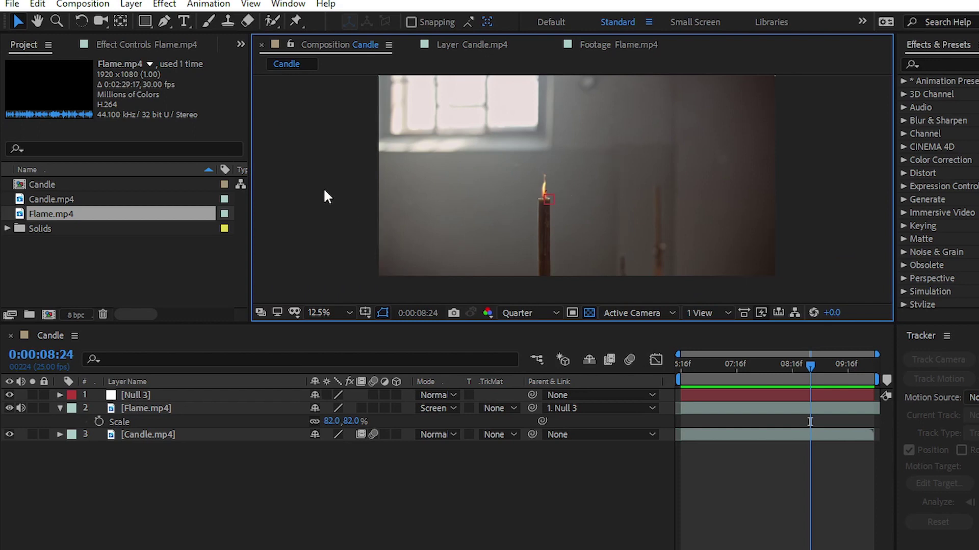
Step: Draw an ellipse shape above the candle wick with the Ellipse Tool
click(144, 22)
drag(143, 19, 221, 48)
click(201, 54)
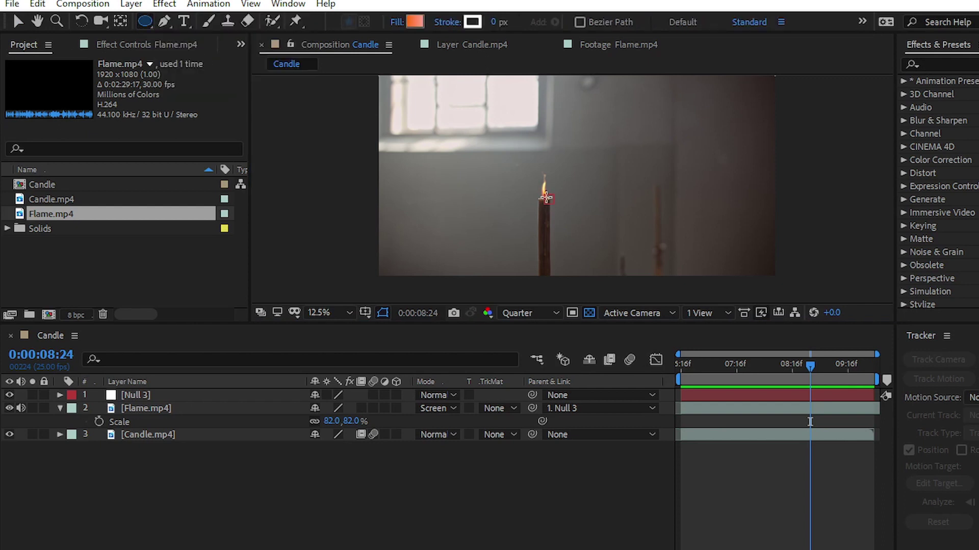
scroll(568, 207, up, 1)
drag(489, 153, 520, 211)
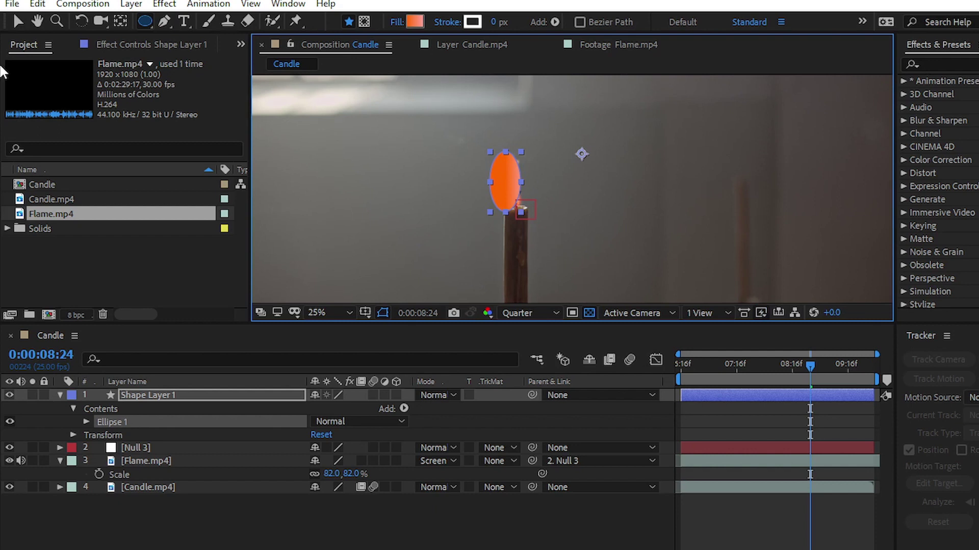
key(v)
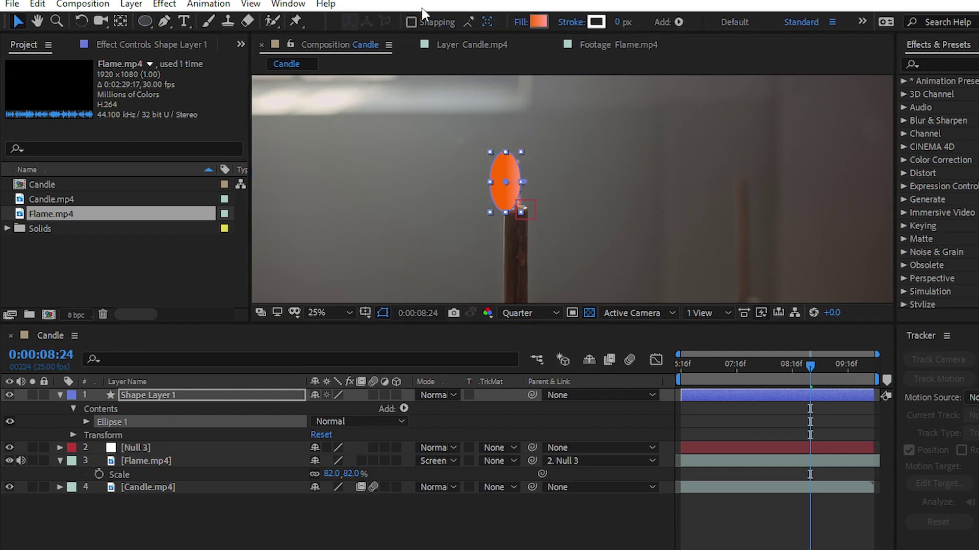
Step: Switch the ellipse to a solid fill sampled from the flame, FE864D
click(531, 20)
click(666, 154)
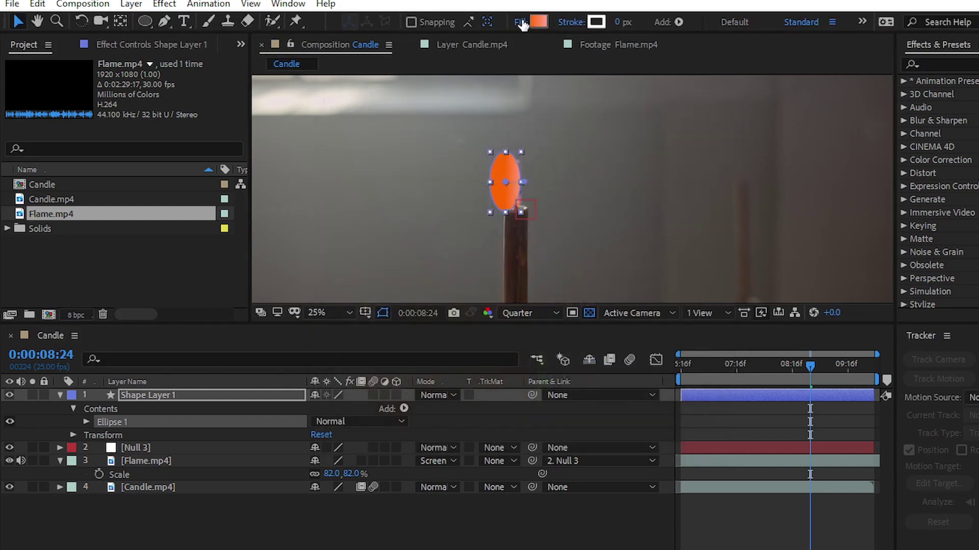
click(520, 22)
click(243, 179)
click(276, 269)
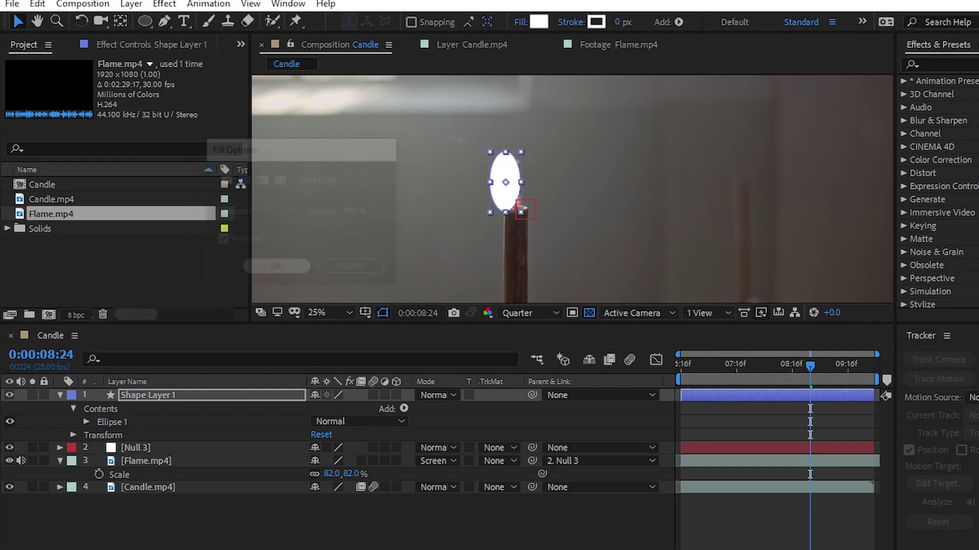
click(539, 22)
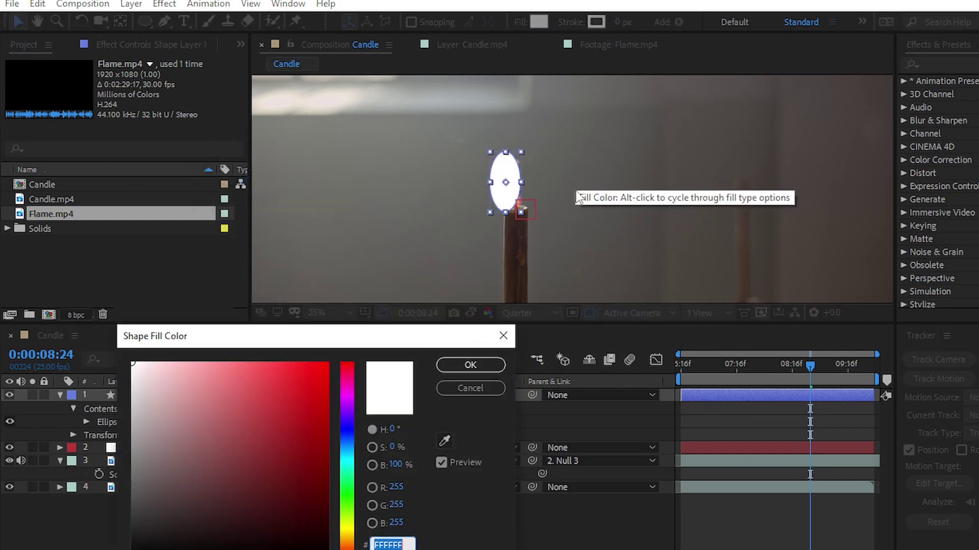
click(444, 441)
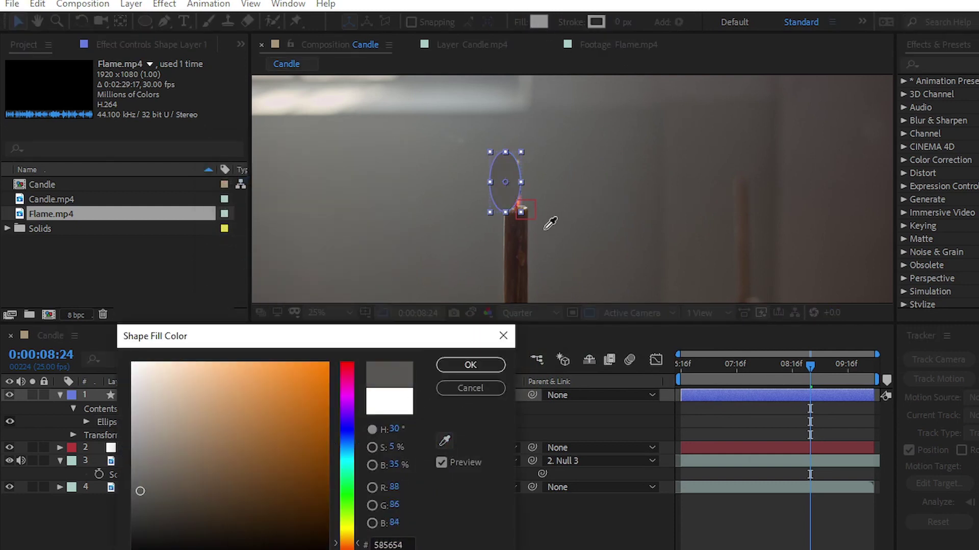
click(521, 205)
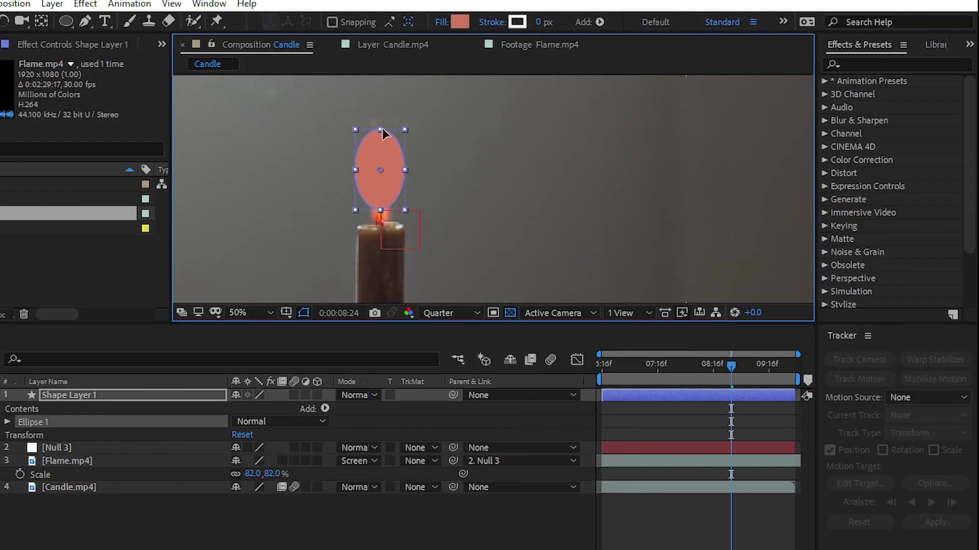
Step: Stretch the ellipse over the flame, move it onto the wick, and add Gaussian Blur at 360.8
drag(383, 133, 383, 114)
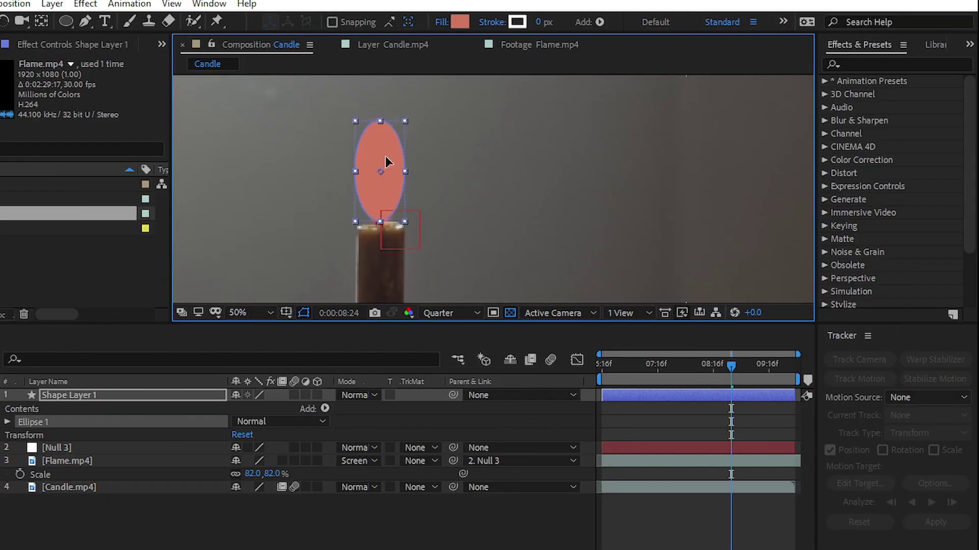
drag(386, 150, 386, 165)
click(865, 60)
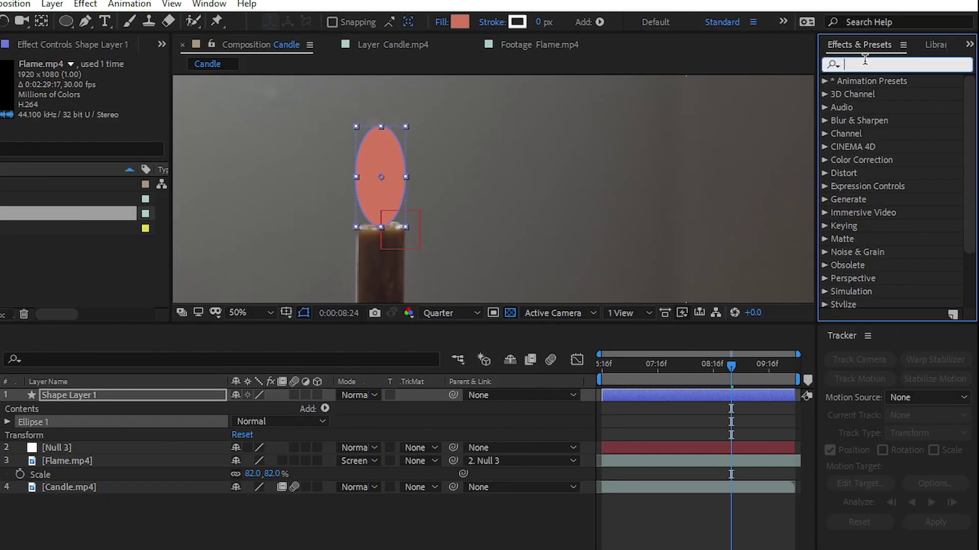
text(gaus)
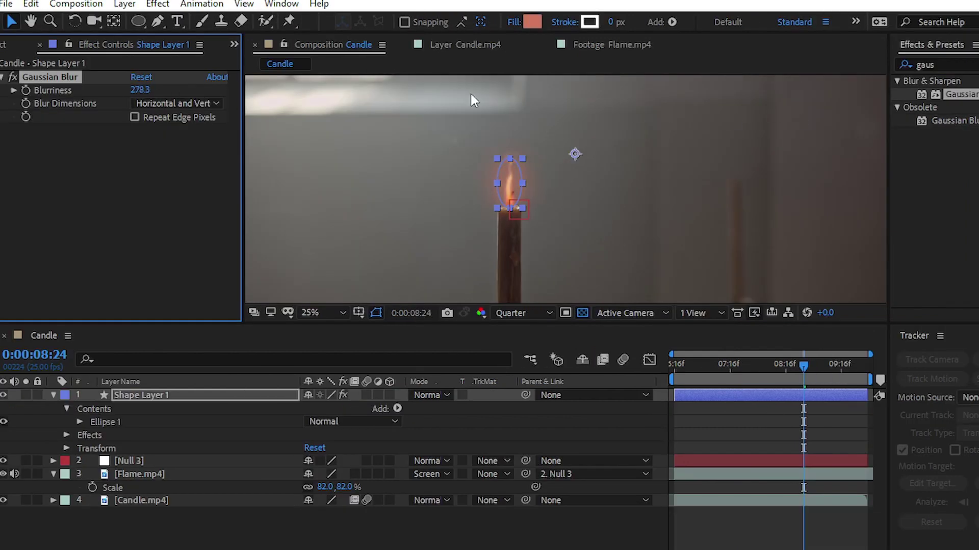
drag(744, 96, 746, 97)
scroll(567, 173, up, 2)
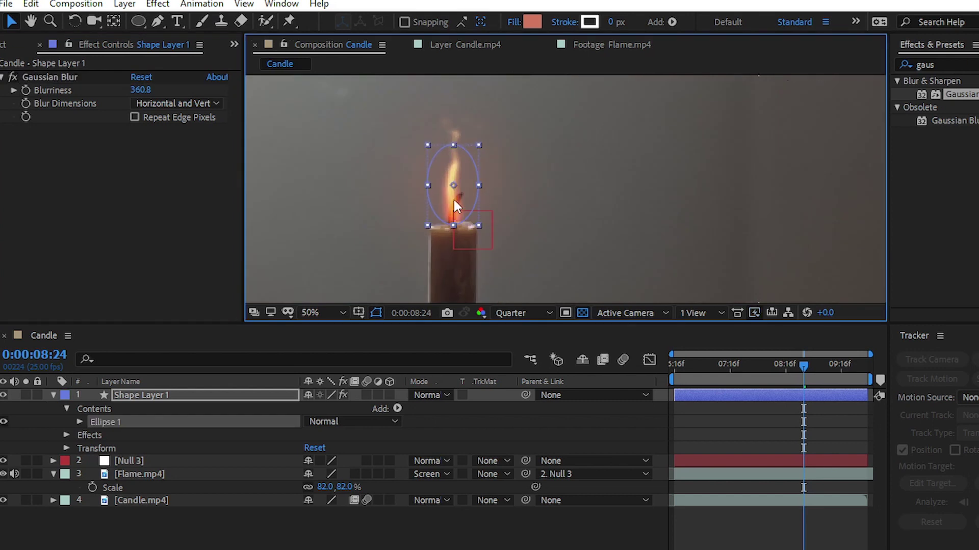
Step: Recolour the ellipse fill pale yellow (ECCB83) sampled from the flame
click(469, 200)
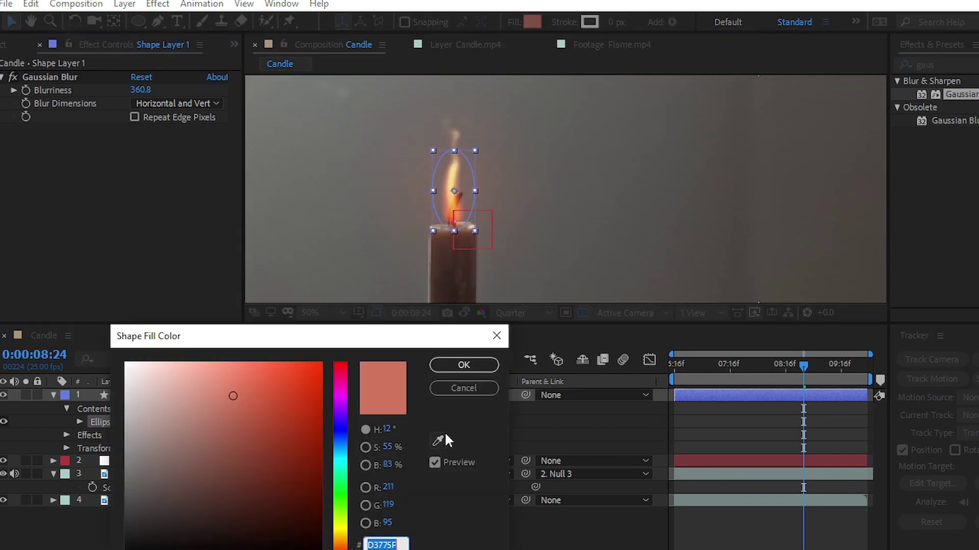
click(437, 440)
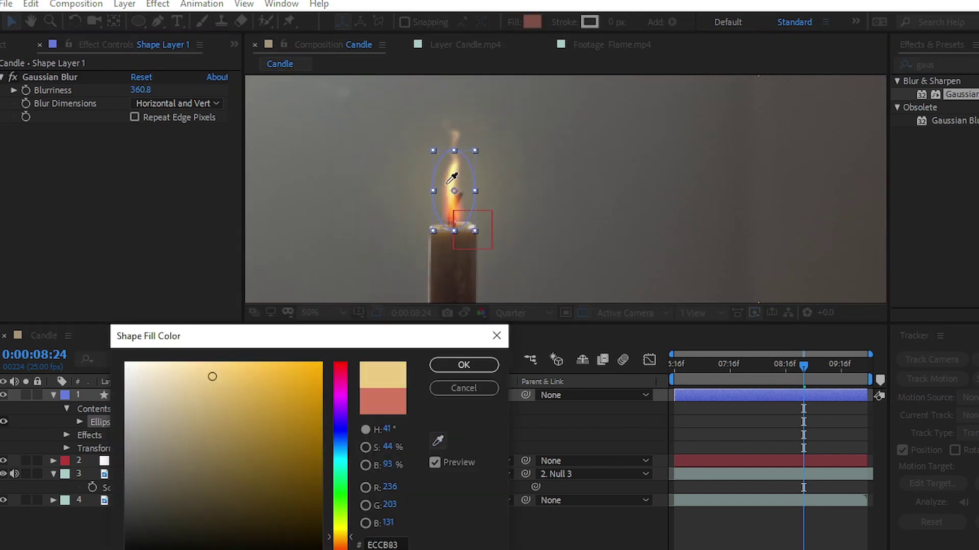
click(453, 208)
click(456, 365)
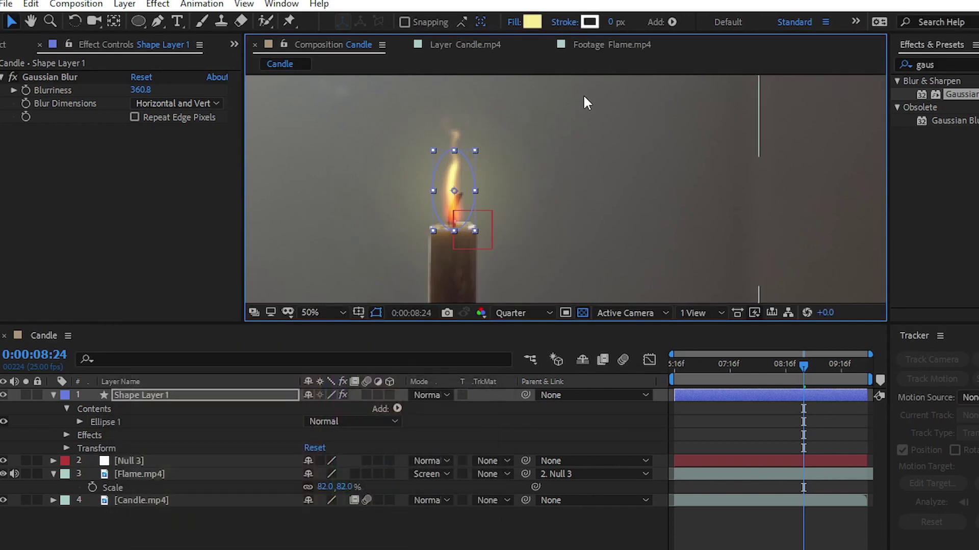
scroll(583, 94, down, 4)
Step: Parent Shape Layer 1 to Null 3 and jump to the start of the work area
scroll(564, 192, up, 3)
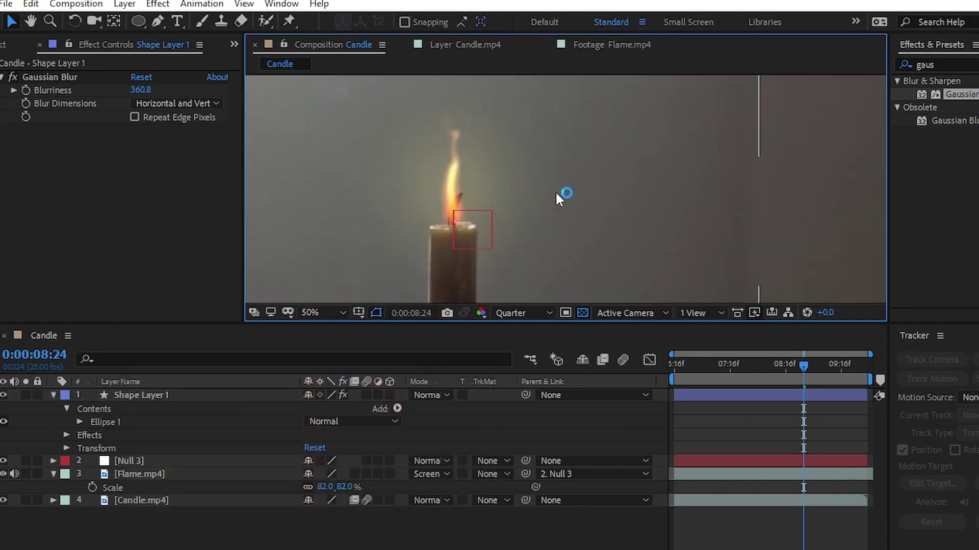
click(152, 395)
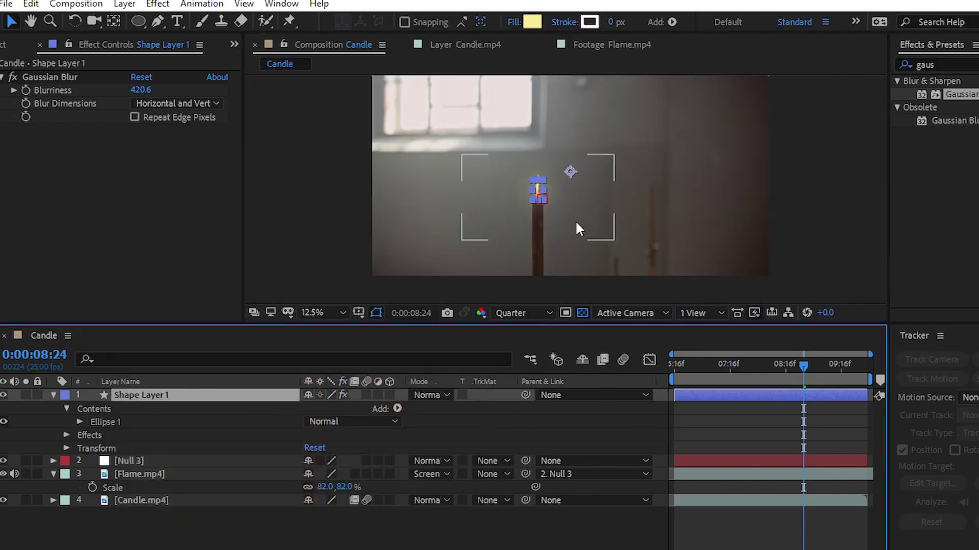
scroll(575, 220, up, 2)
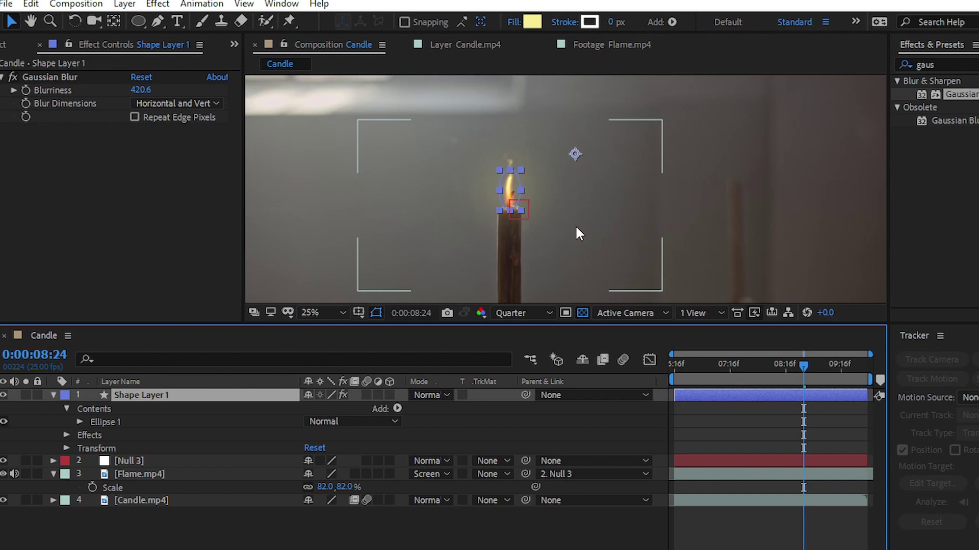
click(571, 394)
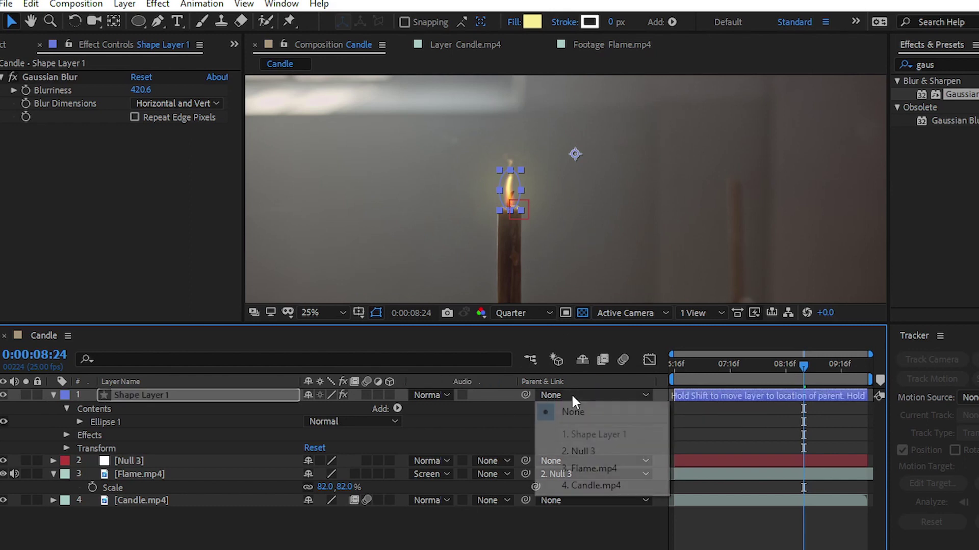
click(574, 447)
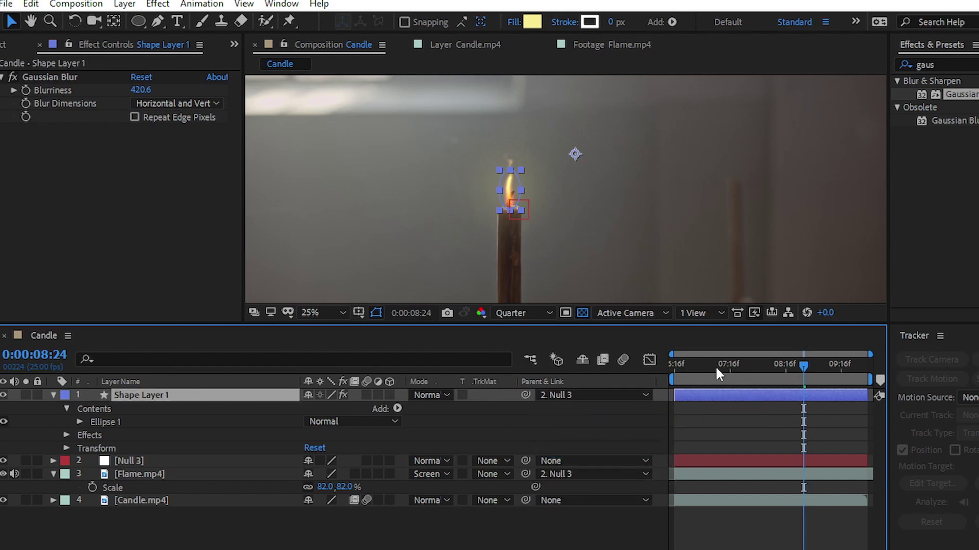
key(Home)
scroll(603, 215, down, 1)
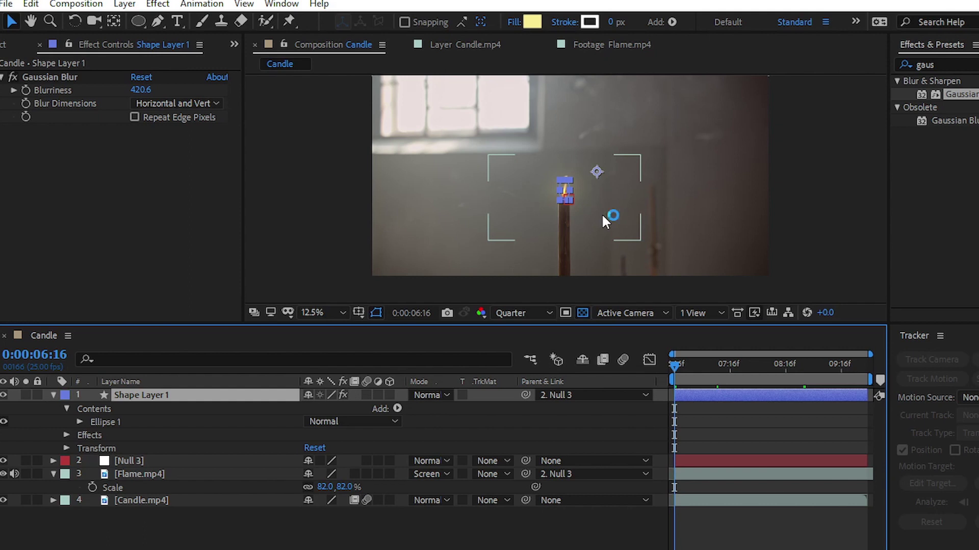
Step: Preview the composite to check the glow follows the tracked wick
click(812, 233)
click(728, 352)
key(space)
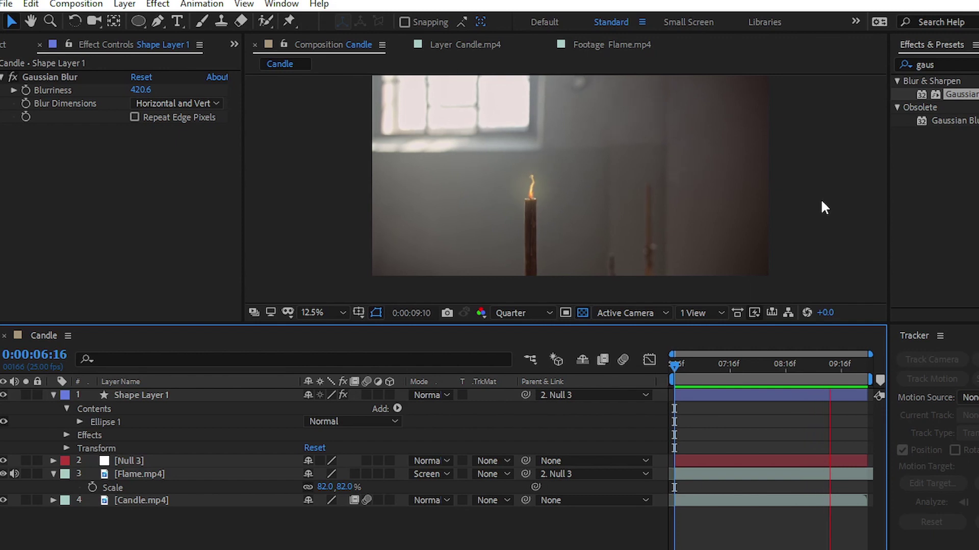
key(space)
Step: Lower Flame.mp4's opacity to 93% and maximize the Composition panel with `
click(154, 460)
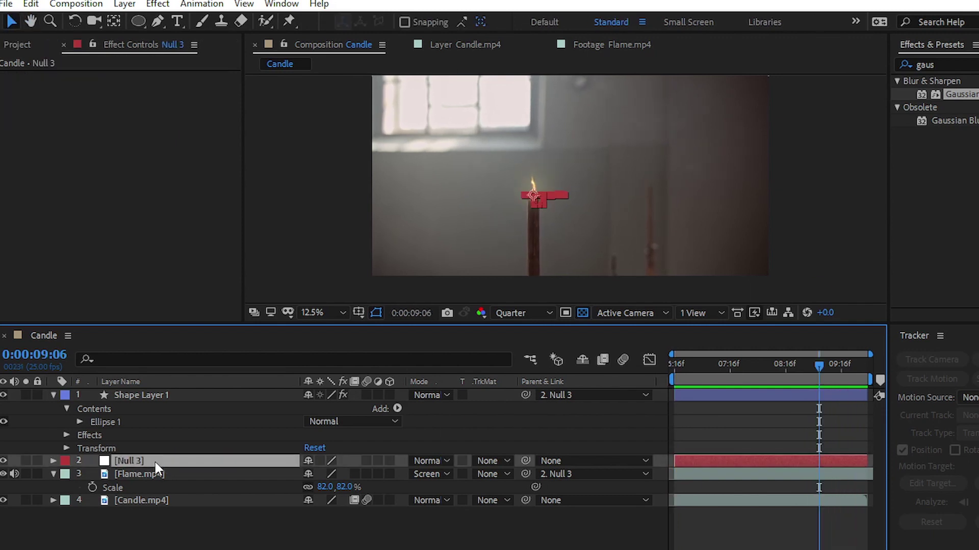
key(t)
click(151, 487)
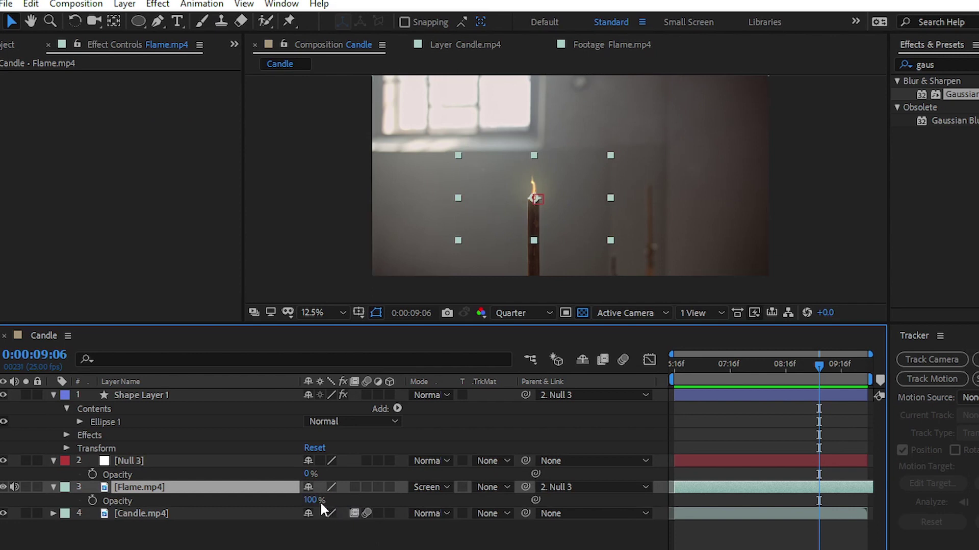
drag(320, 501, 270, 502)
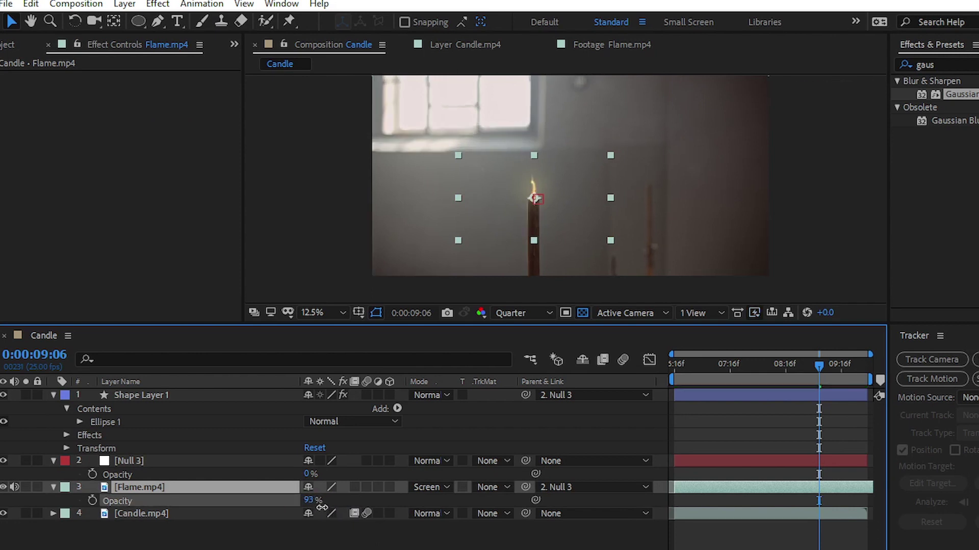
click(795, 296)
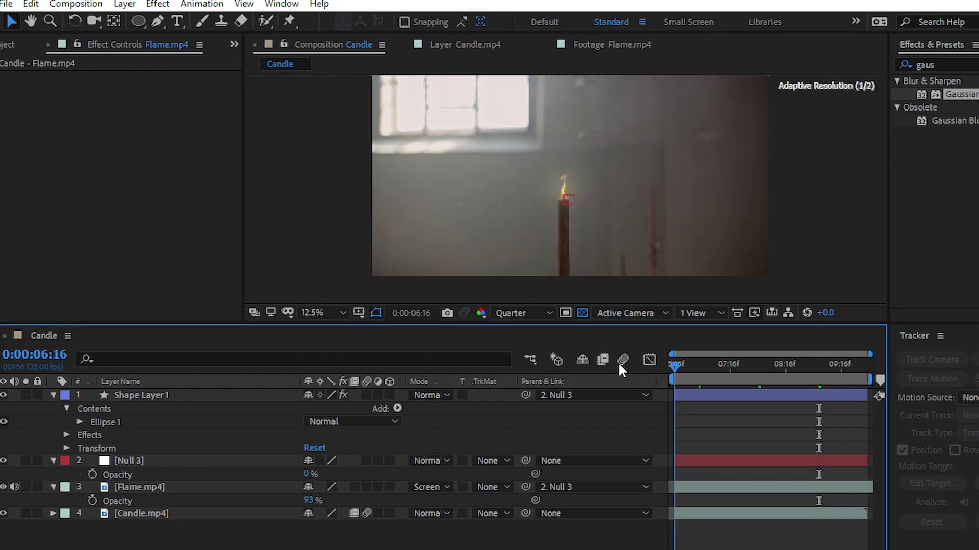
key(grave)
Step: Play back the finished composite with the tracked flame and glow on the wick
key(space)
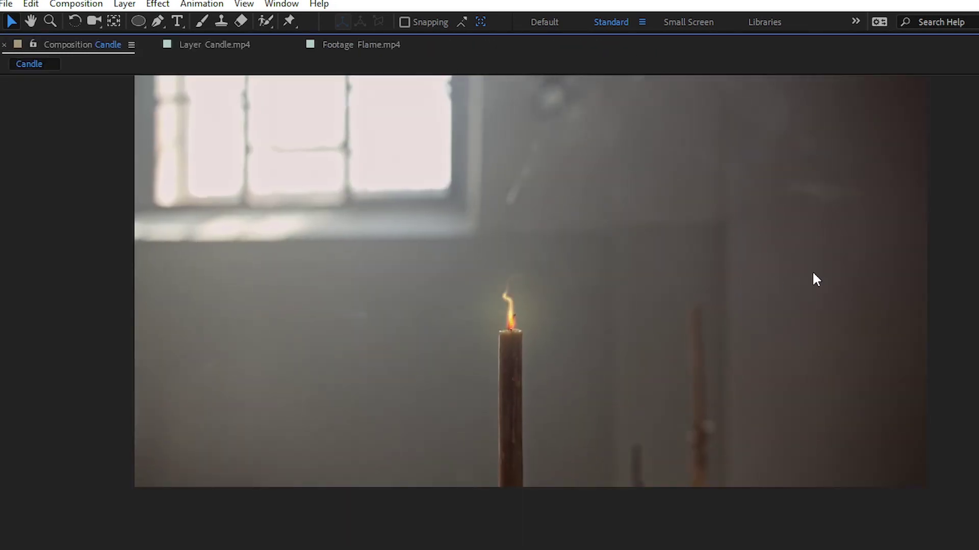